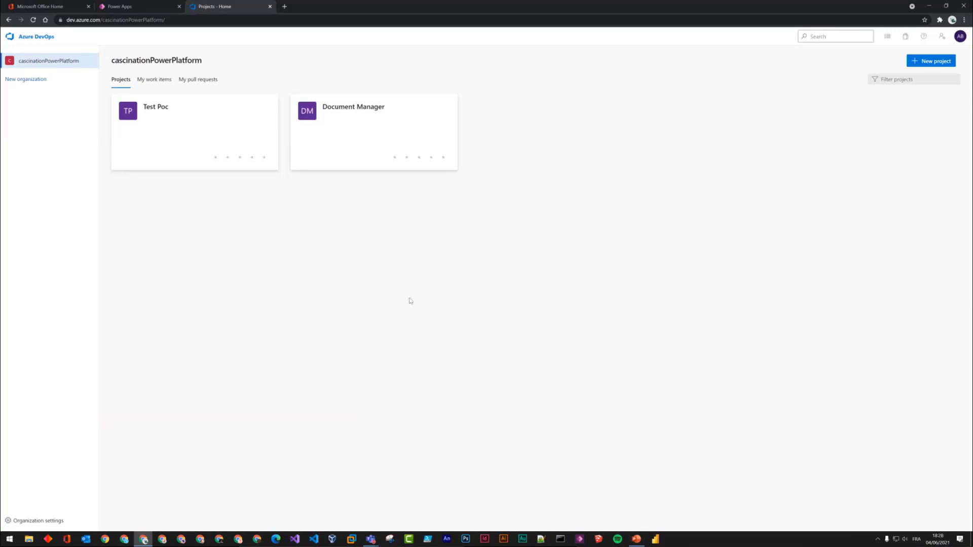
Open the Test Poc project in the cascinationPowerPlatform organization
{"action": "left_click", "coordinate": [959, 35]}
{"action": "left_click", "coordinate": [966, 38]}
{"action": "mouse_move", "coordinate": [186, 106]}
{"action": "left_click", "coordinate": [190, 122]}
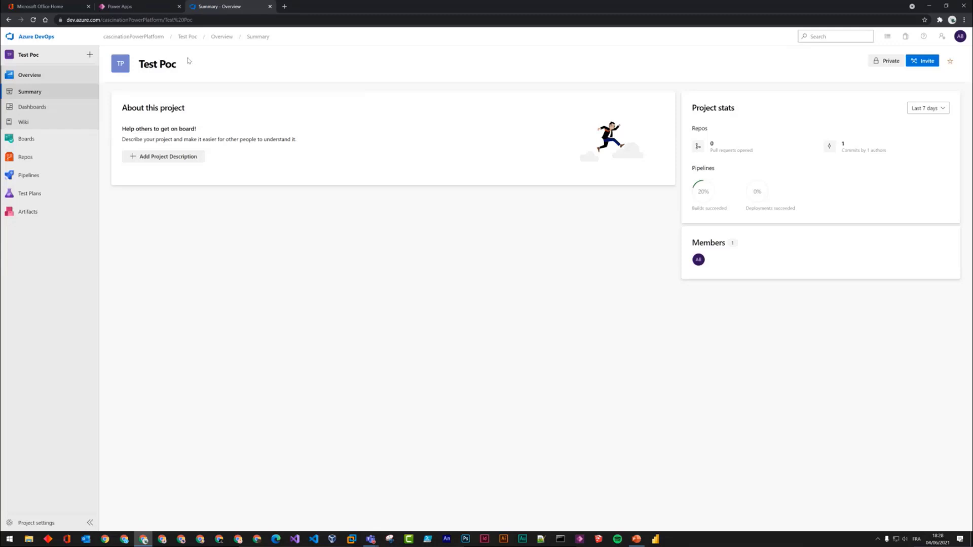
Switch to Power Apps and open the PocApp solution in the Dev environment to examine its components
{"action": "left_click", "coordinate": [154, 12]}
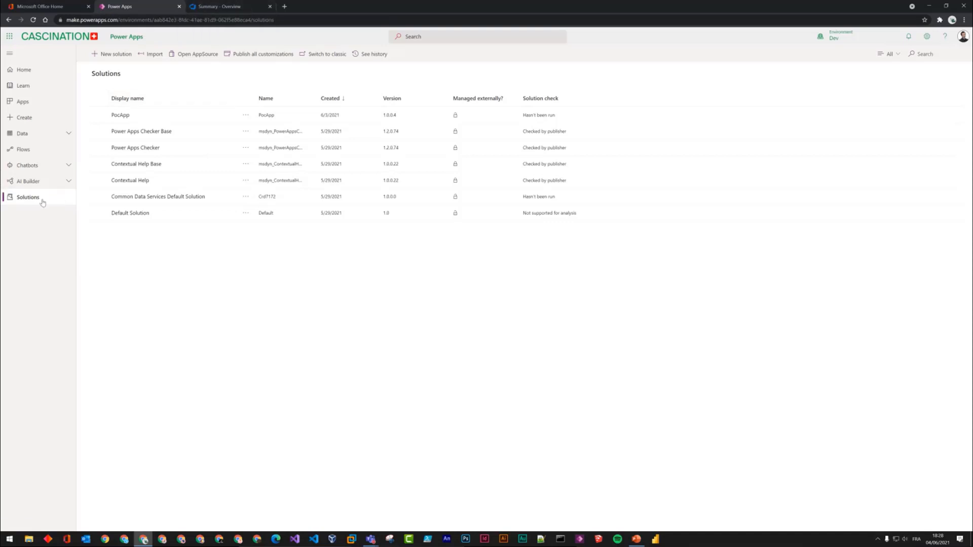
{"action": "left_click", "coordinate": [122, 116]}
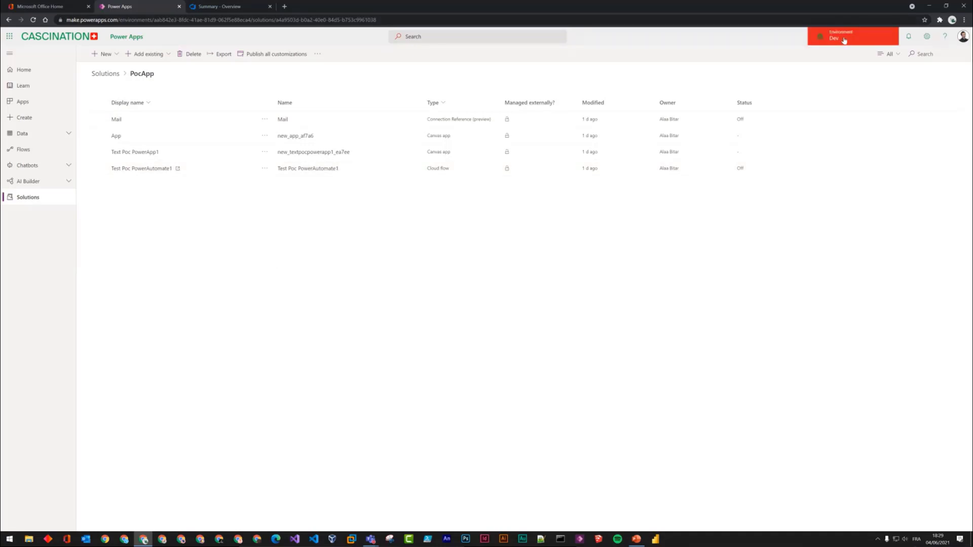
Change to the cascination (default) environment and delete its PocApp solution
{"action": "left_click", "coordinate": [861, 39]}
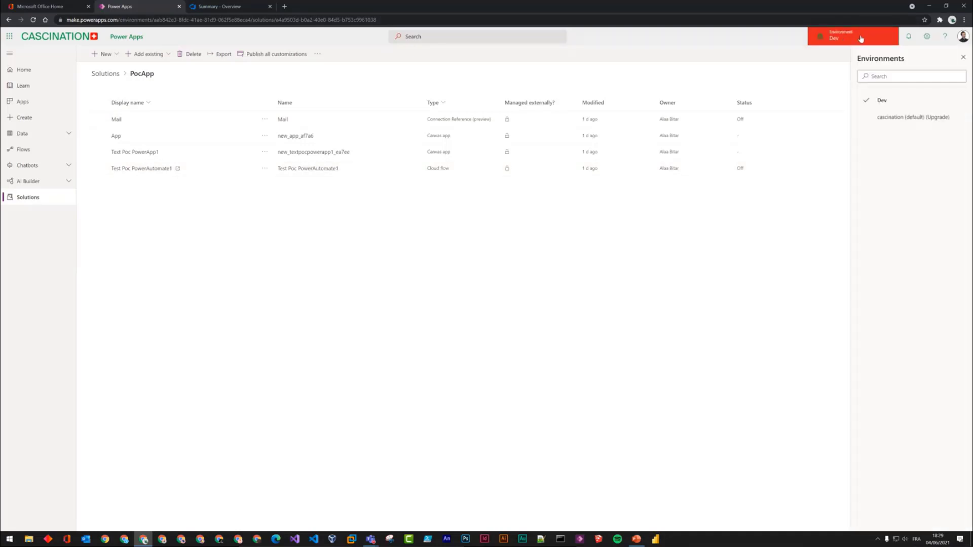
{"action": "left_click", "coordinate": [908, 118]}
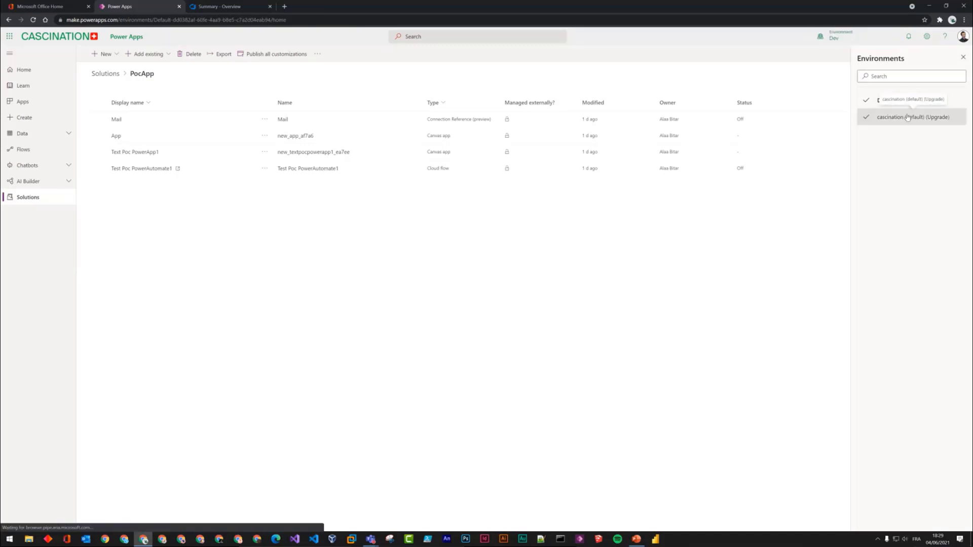
{"action": "left_click", "coordinate": [27, 197]}
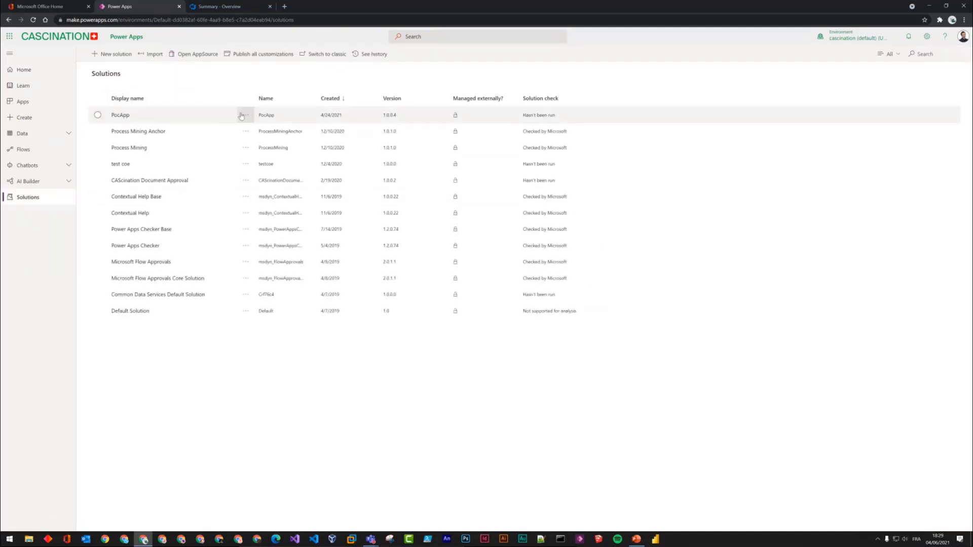
{"action": "left_click", "coordinate": [245, 115]}
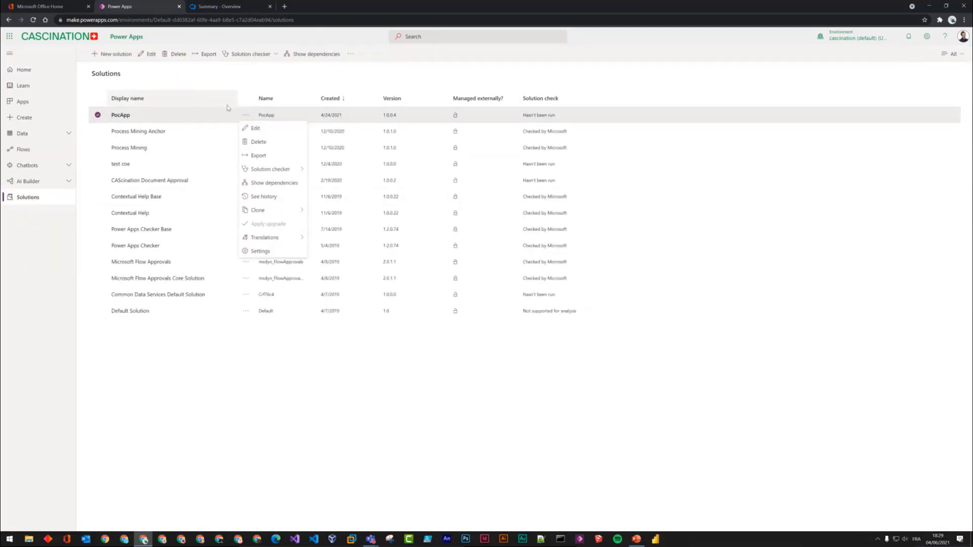
{"action": "left_click", "coordinate": [261, 142]}
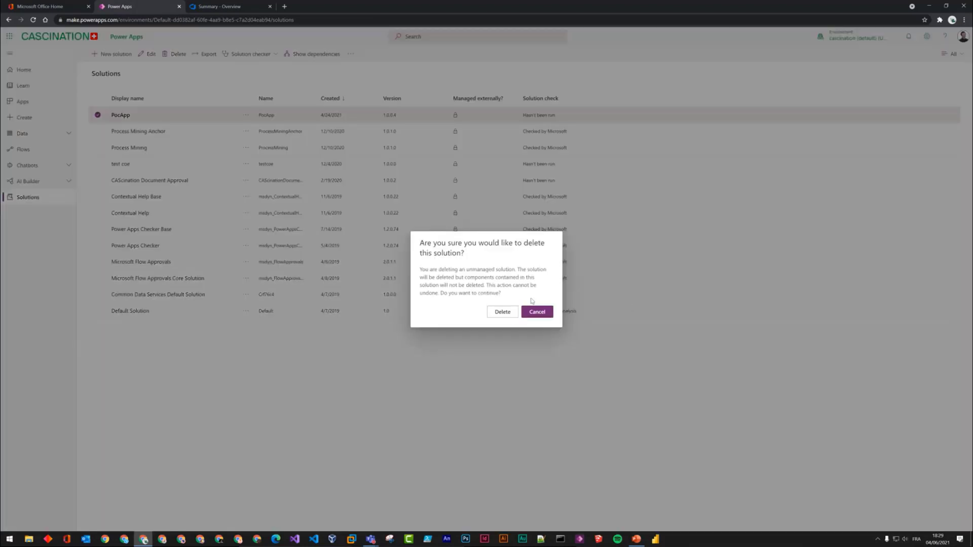
{"action": "left_click", "coordinate": [502, 312]}
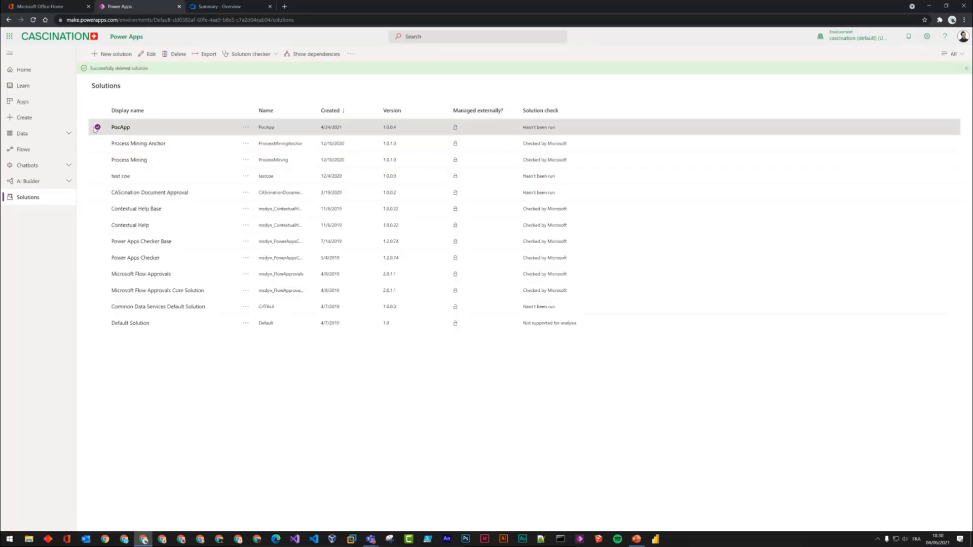
Switch to Azure DevOps and examine the Test Poc-CI pipeline's tasks and the Test Poc repository's files
{"action": "left_click", "coordinate": [248, 5]}
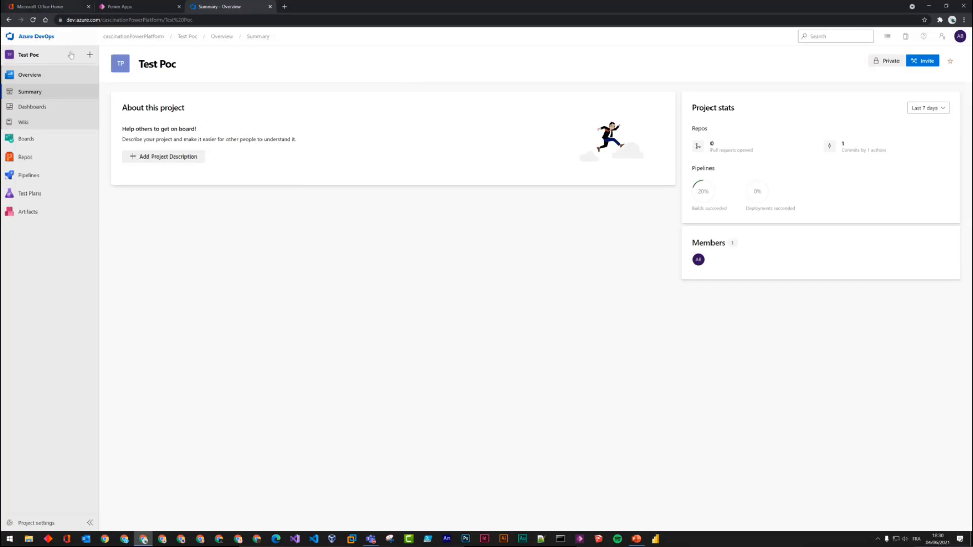
{"action": "mouse_move", "coordinate": [55, 161]}
{"action": "mouse_move", "coordinate": [49, 140]}
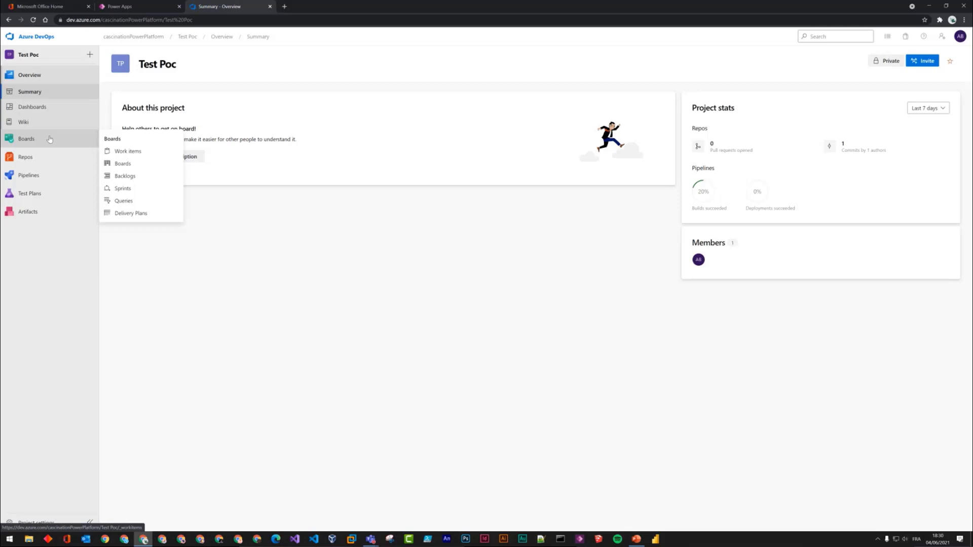
{"action": "mouse_move", "coordinate": [53, 182]}
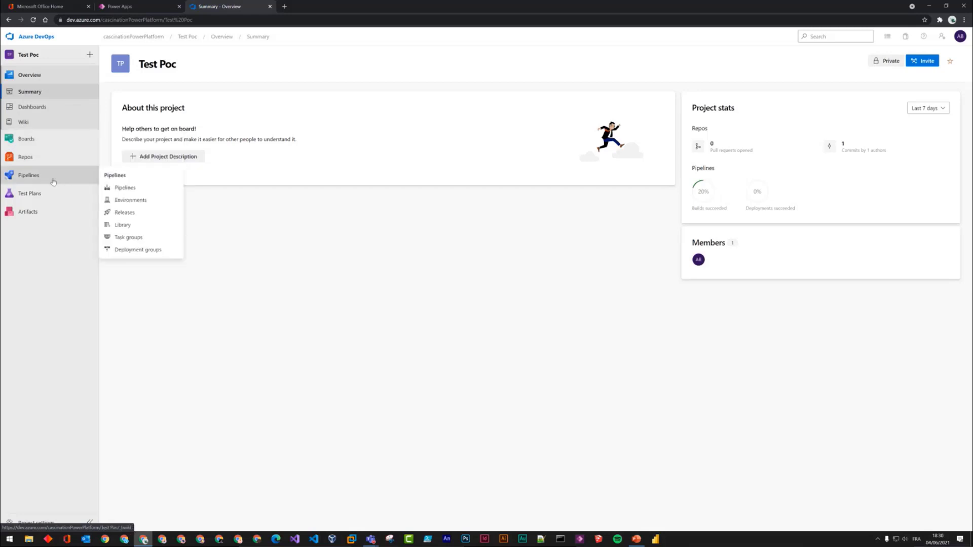
{"action": "left_click", "coordinate": [133, 189]}
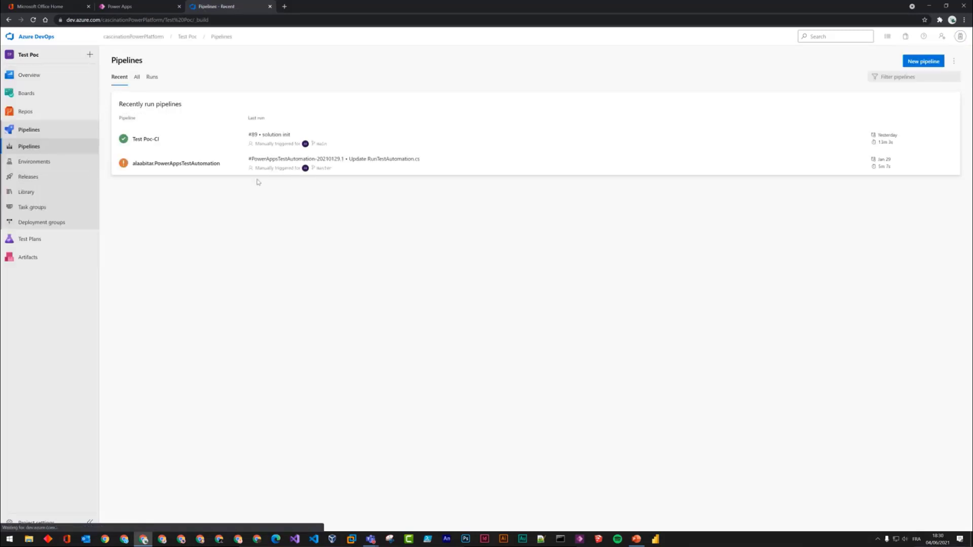
{"action": "left_click", "coordinate": [186, 148]}
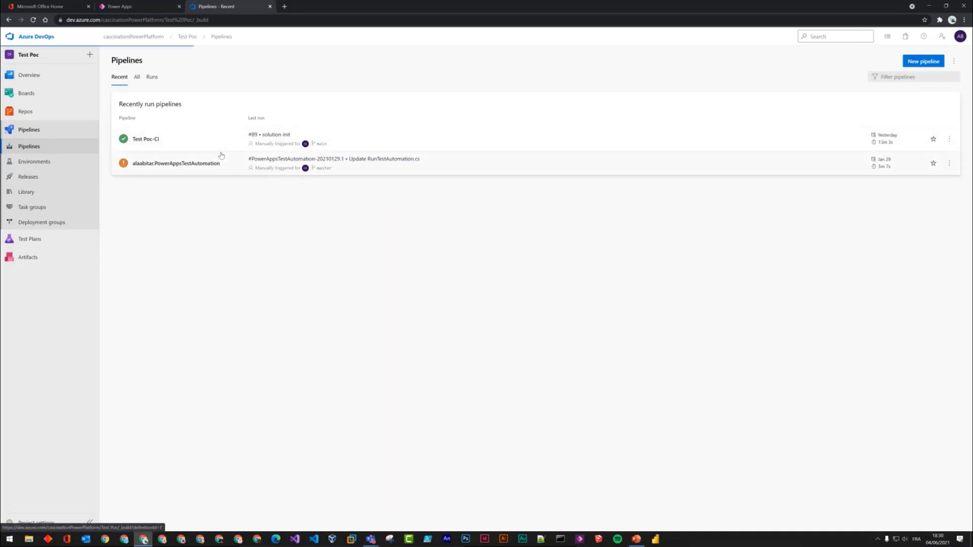
{"action": "left_click", "coordinate": [872, 61]}
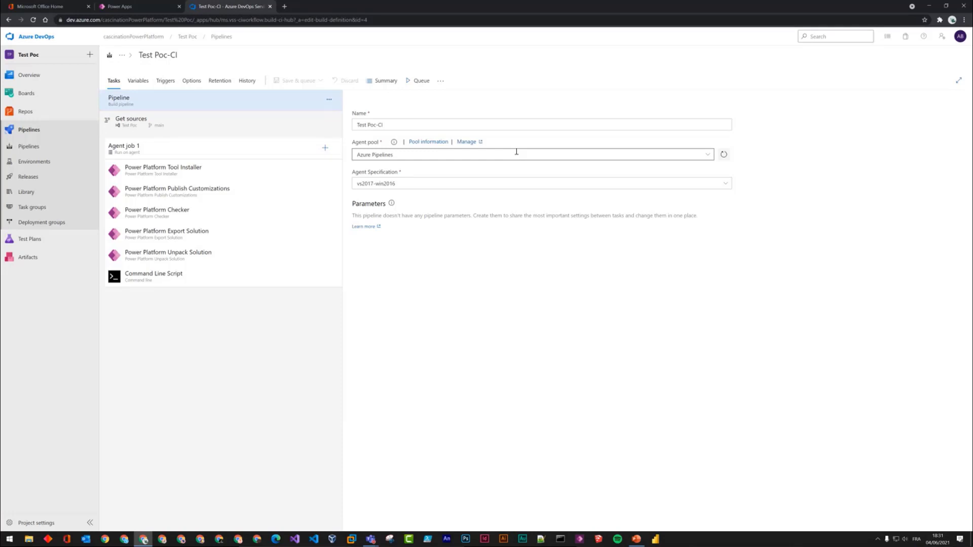
{"action": "left_click", "coordinate": [22, 113]}
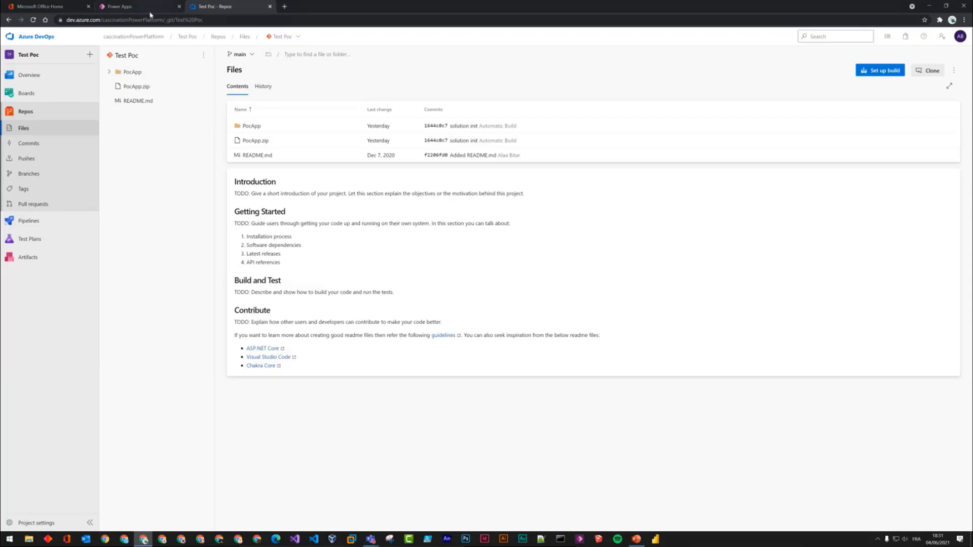
Switch to Power Apps, change the environment to Dev and open the PocApp solution
{"action": "left_click", "coordinate": [127, 7]}
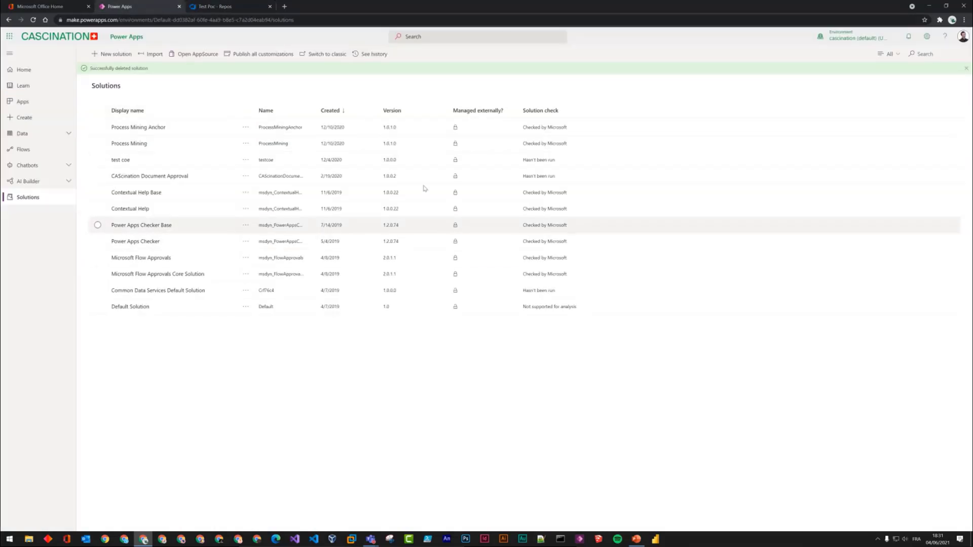
{"action": "left_click", "coordinate": [857, 37]}
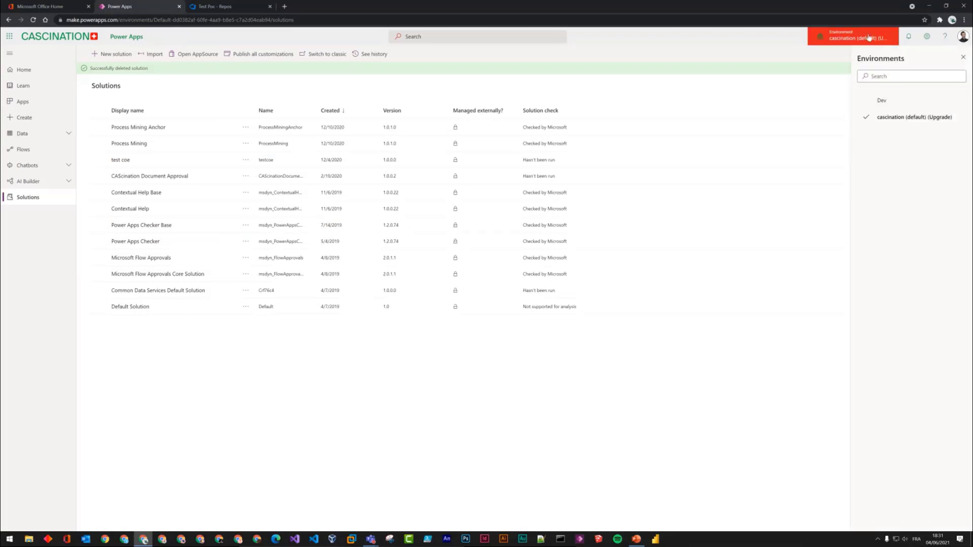
{"action": "left_click", "coordinate": [893, 100]}
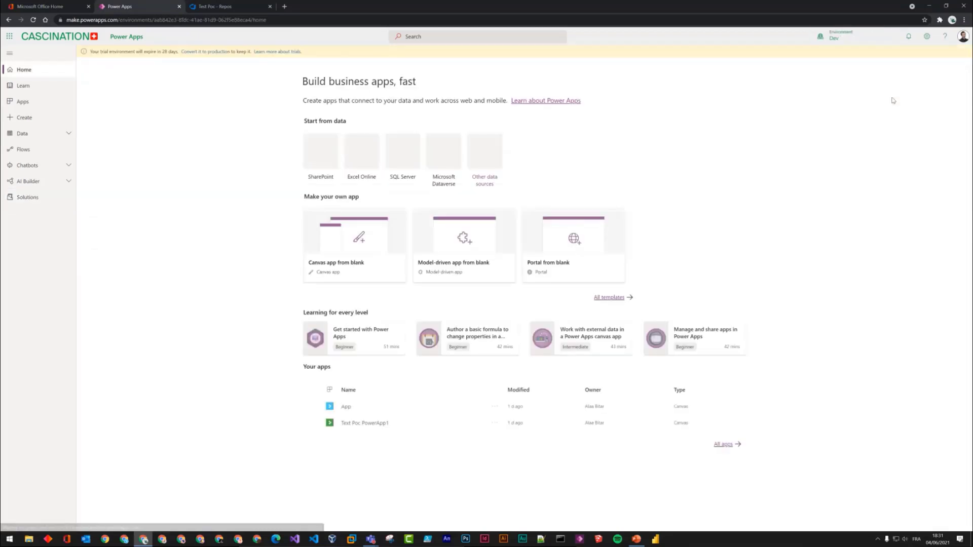
{"action": "left_click", "coordinate": [47, 199]}
{"action": "left_click", "coordinate": [132, 118]}
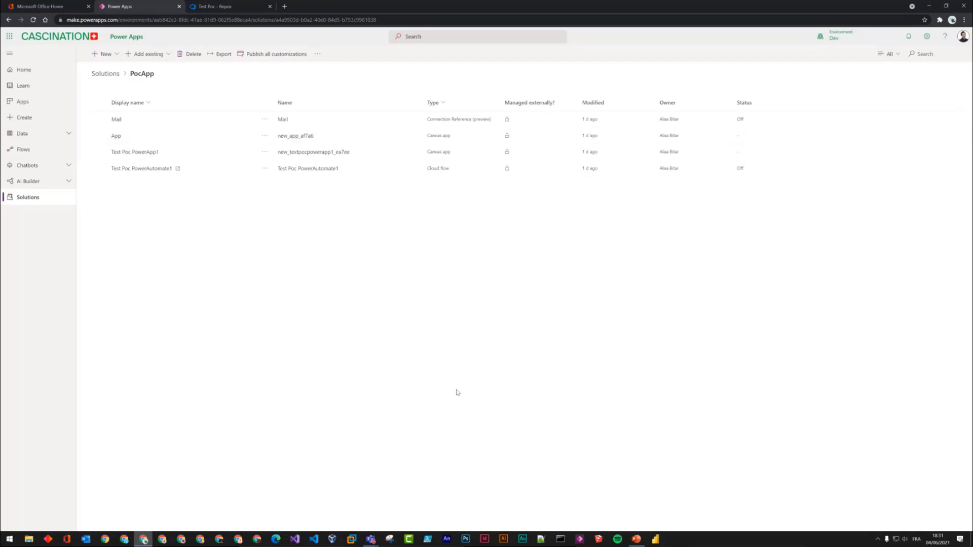
Return to Azure DevOps and open the Test Poc-CI pipeline for editing
{"action": "left_click", "coordinate": [236, 7]}
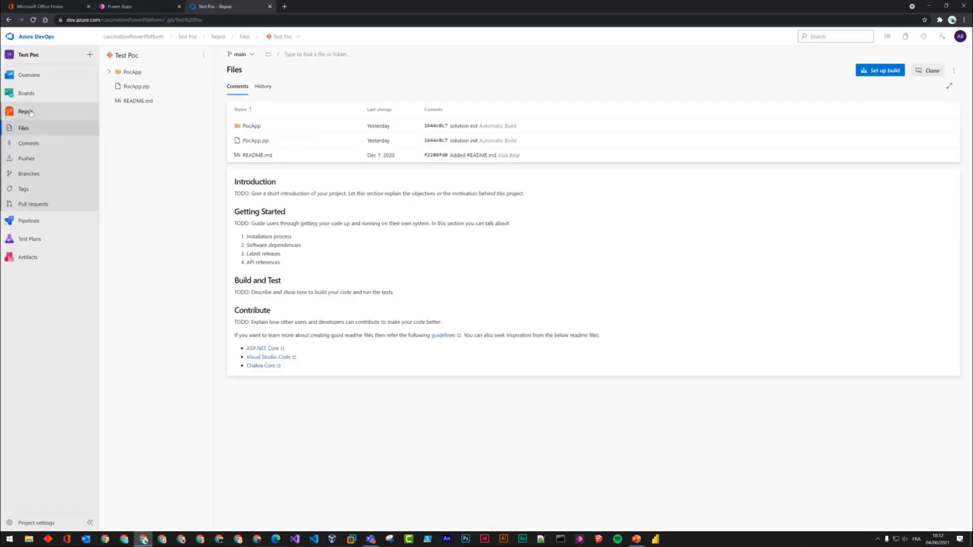
{"action": "left_click", "coordinate": [30, 221]}
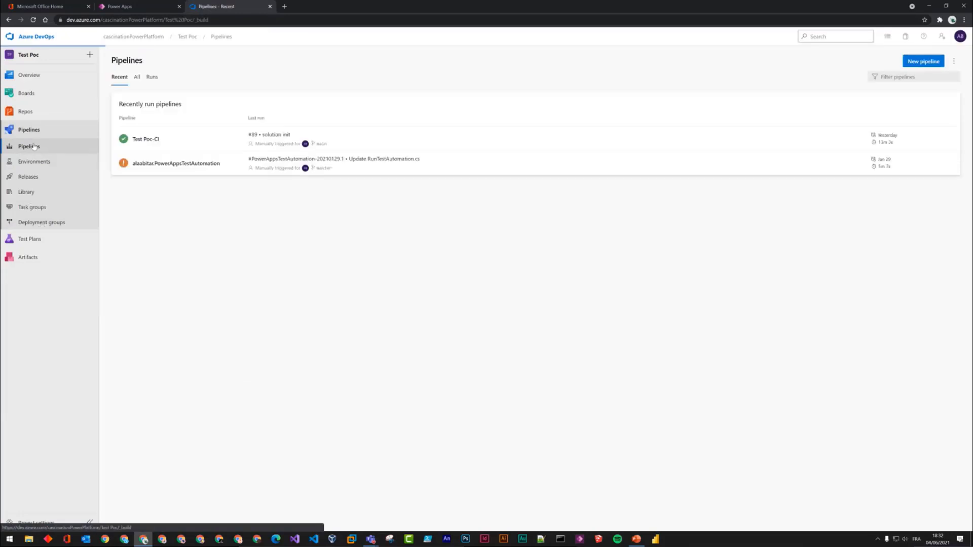
{"action": "left_click", "coordinate": [167, 145]}
{"action": "left_click", "coordinate": [873, 62]}
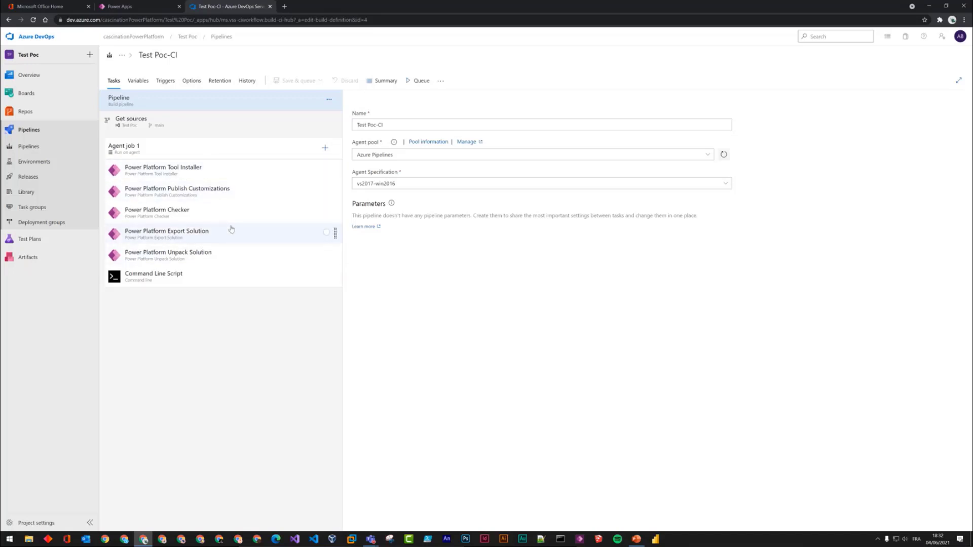
Examine the Power Platform Tool Installer task, then bring up a Command Prompt window and minimize it
{"action": "left_click", "coordinate": [147, 175]}
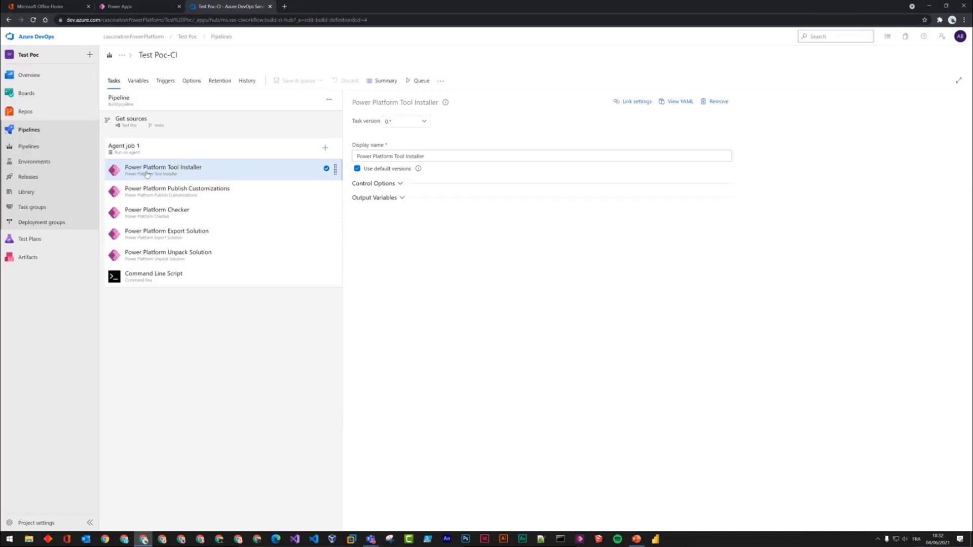
{"action": "left_click", "coordinate": [560, 540]}
{"action": "left_click_drag", "start_coordinate": [176, 22], "coordinate": [398, 127]}
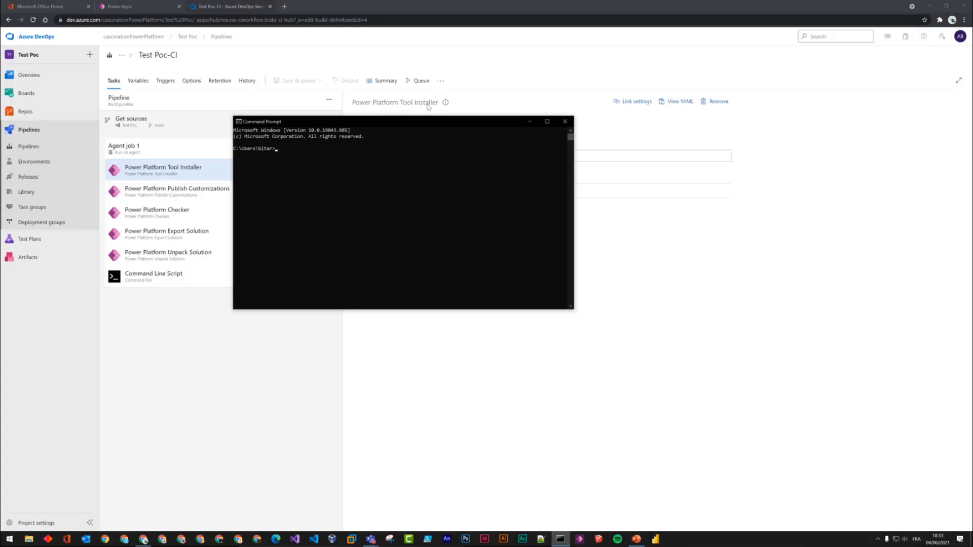
{"action": "left_click", "coordinate": [529, 121]}
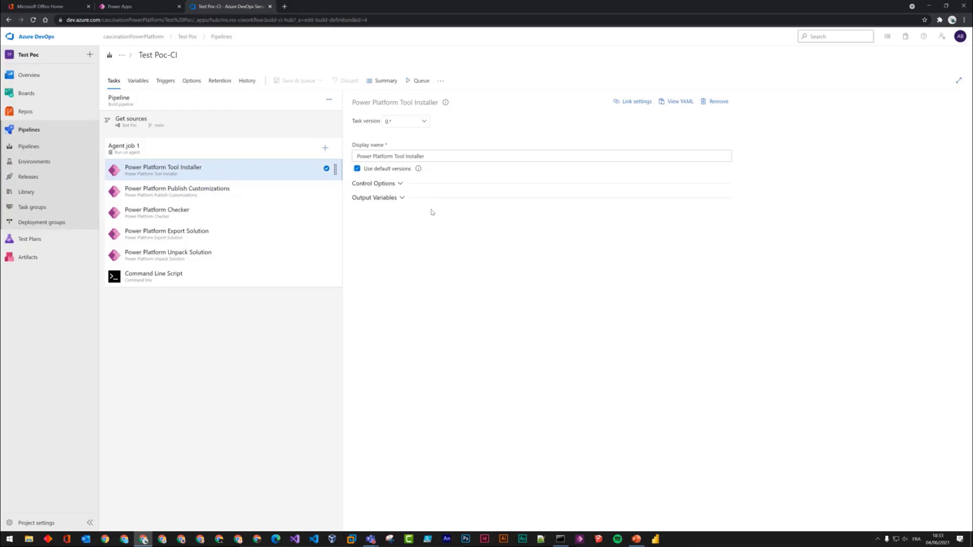
Examine the Power Platform Publish Customizations task's settings and check the PocApp solution it applies to in Power Apps
{"action": "right_click", "coordinate": [250, 201]}
{"action": "left_click", "coordinate": [234, 195]}
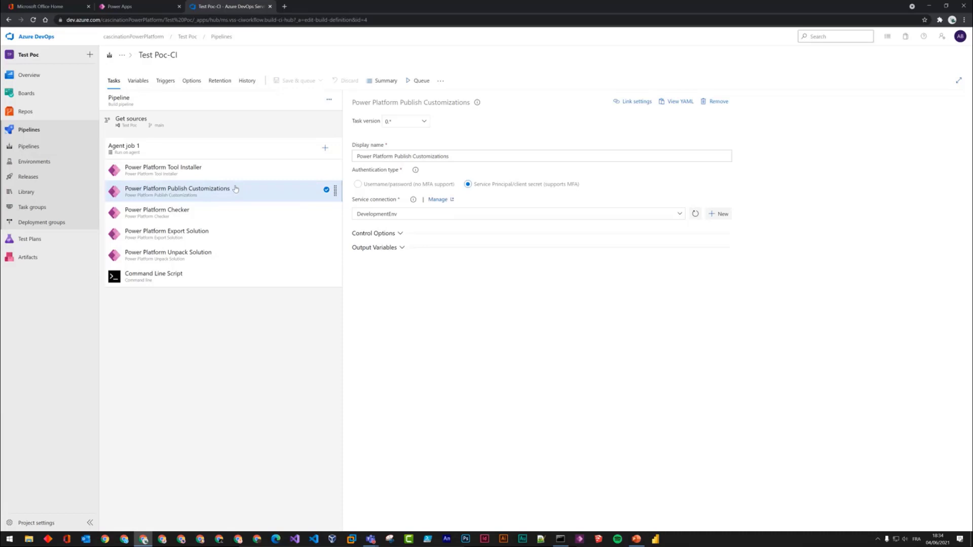
{"action": "left_click", "coordinate": [124, 6]}
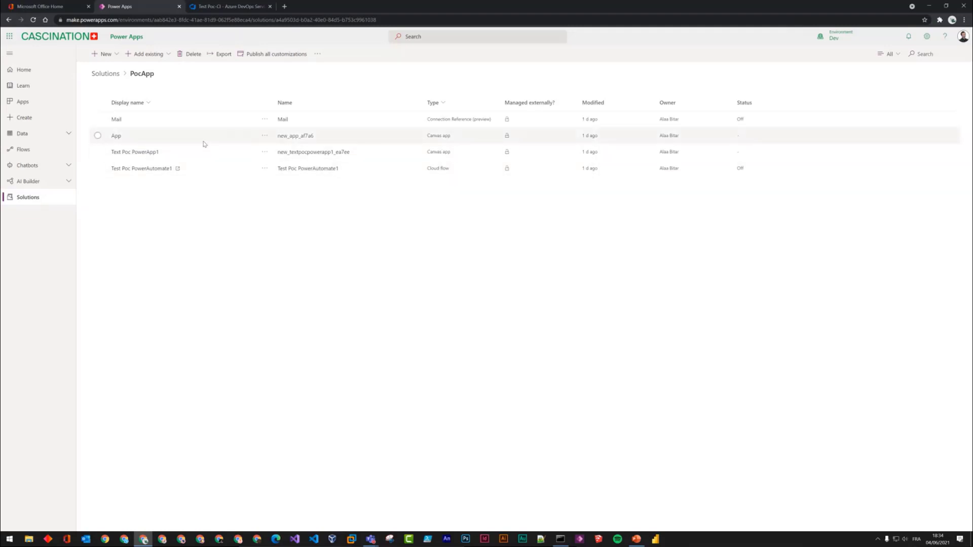
{"action": "left_click", "coordinate": [246, 5]}
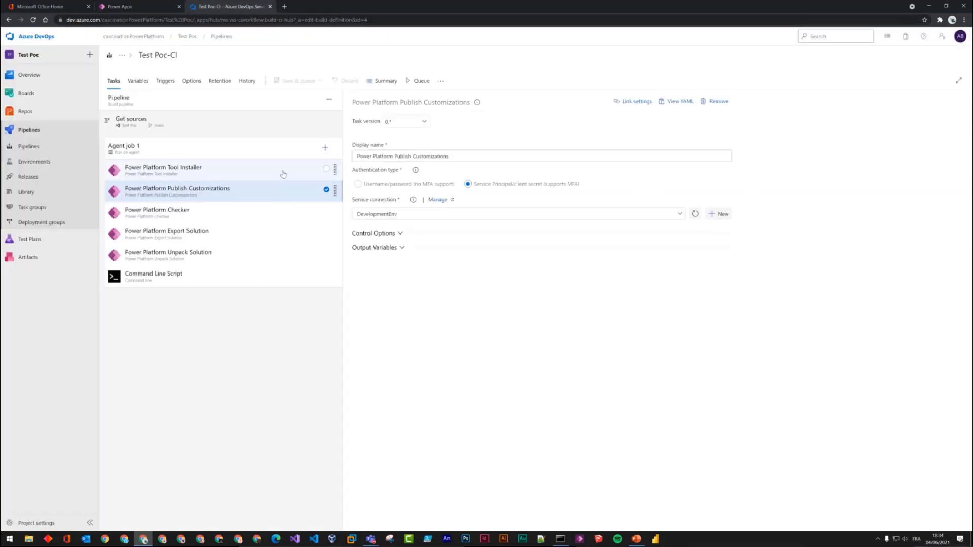
Examine the Power Platform Checker task's settings, looking briefly at the PocApp solution in Power Apps
{"action": "left_click", "coordinate": [231, 215]}
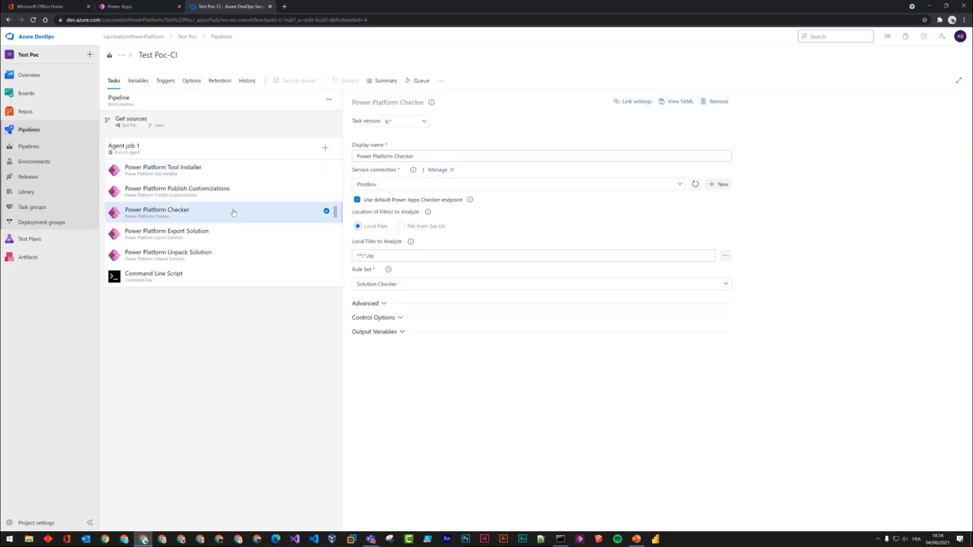
{"action": "left_click", "coordinate": [156, 8]}
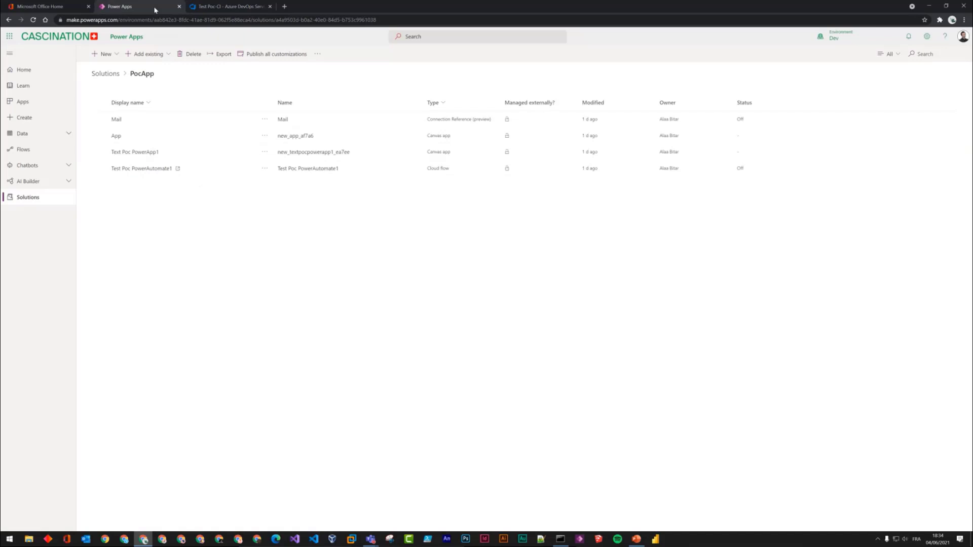
{"action": "left_click", "coordinate": [239, 7]}
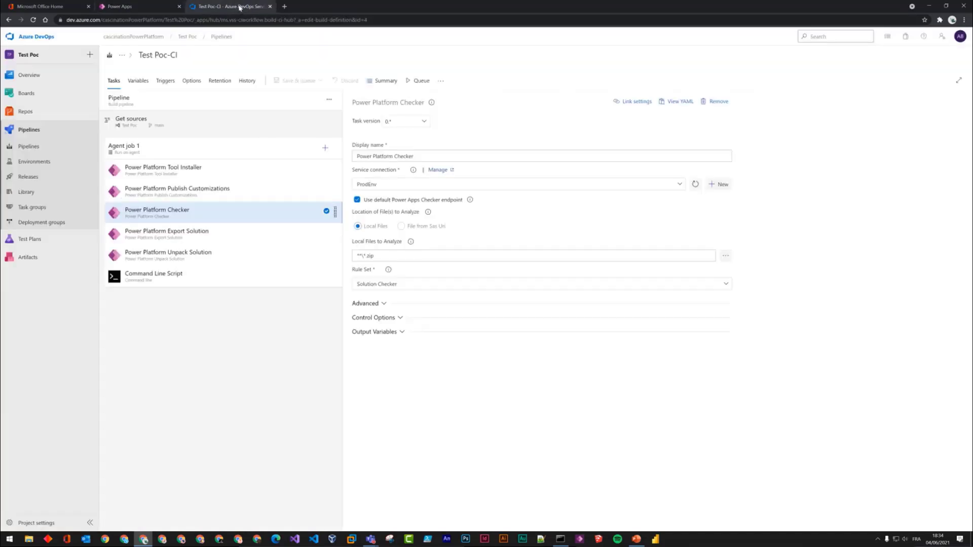
Review the Tool Installer task again and expand the Control Options of the Power Platform Publish Customizations task
{"action": "left_click", "coordinate": [229, 189]}
{"action": "left_click", "coordinate": [217, 175]}
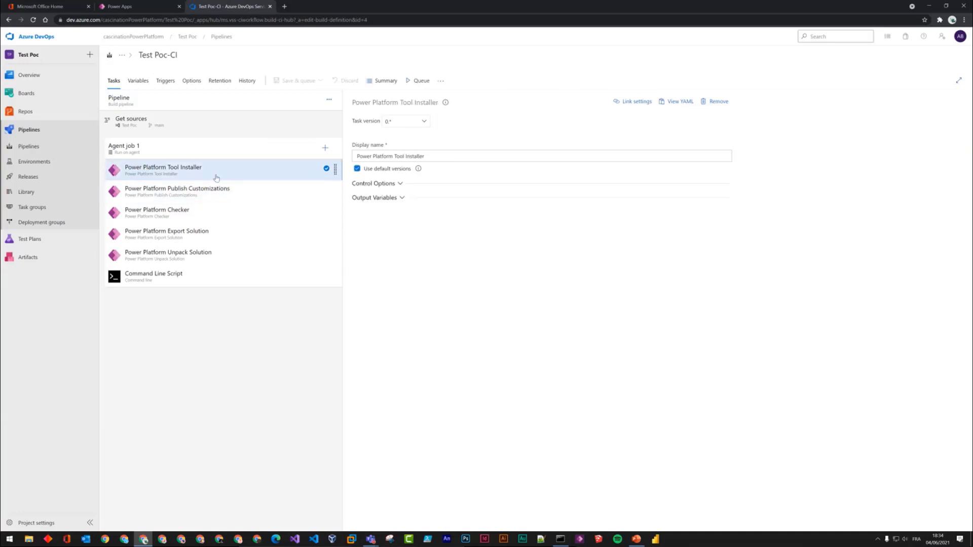
{"action": "left_click", "coordinate": [234, 192]}
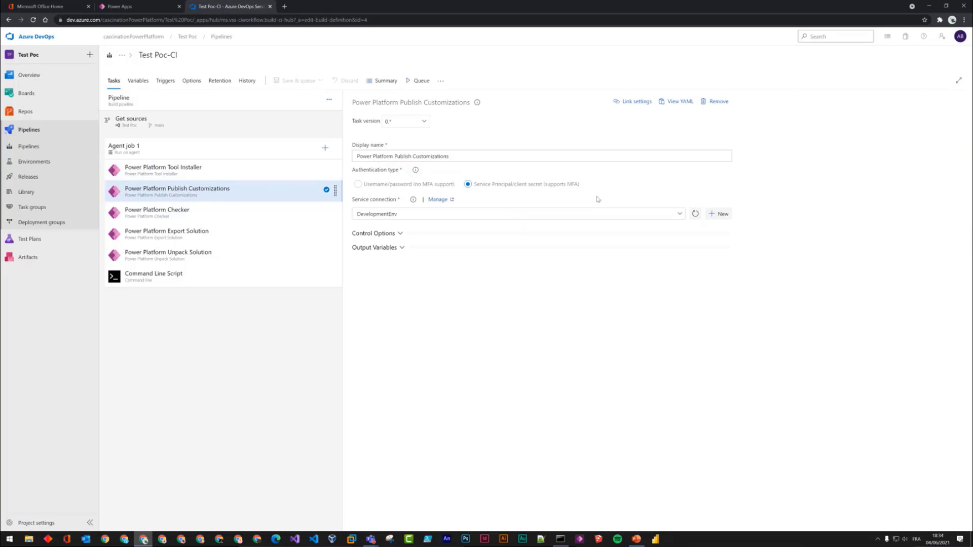
{"action": "left_click", "coordinate": [405, 237]}
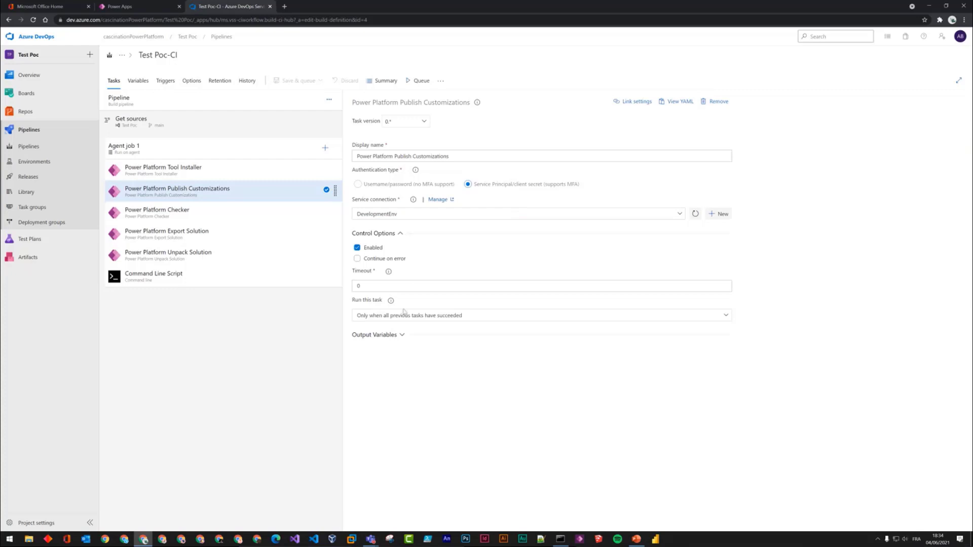
Expand the publish task's Output Variables, then inspect the DevelopmentEnv service connection's server URL in the project settings
{"action": "left_click", "coordinate": [392, 336]}
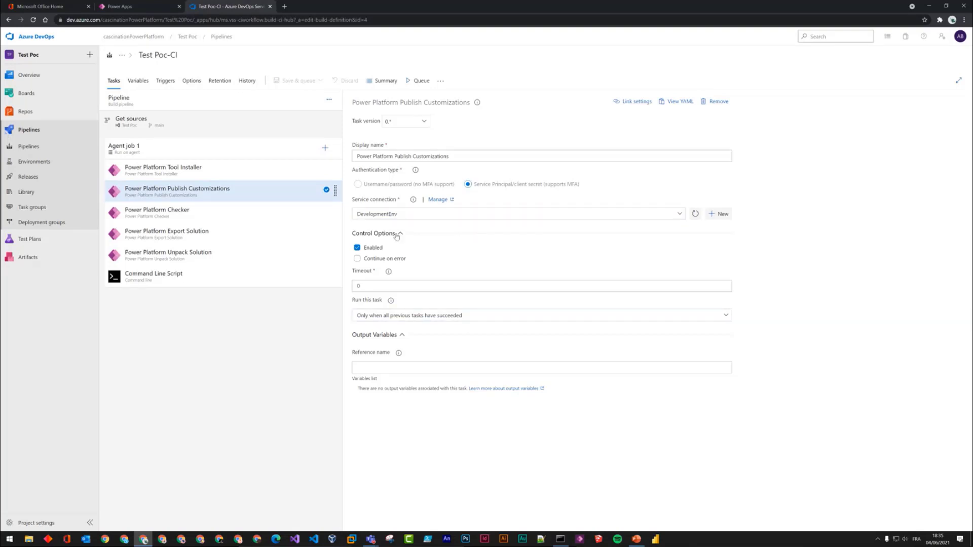
{"action": "left_click", "coordinate": [25, 523]}
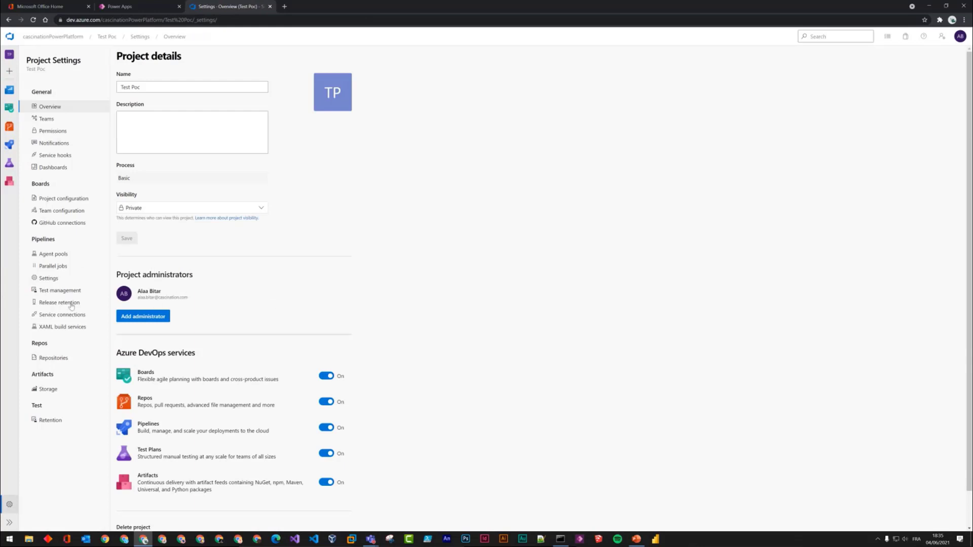
{"action": "left_click", "coordinate": [72, 320]}
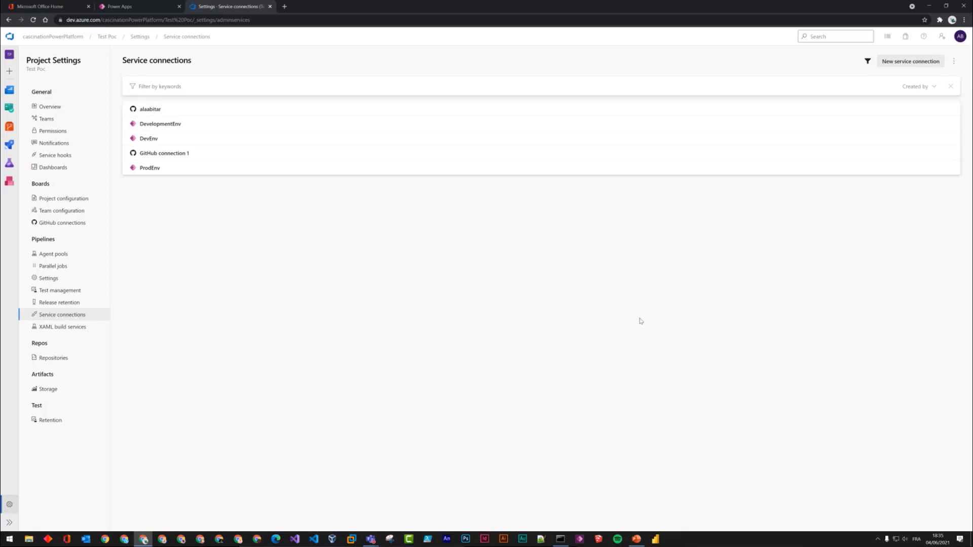
{"action": "left_click", "coordinate": [163, 126]}
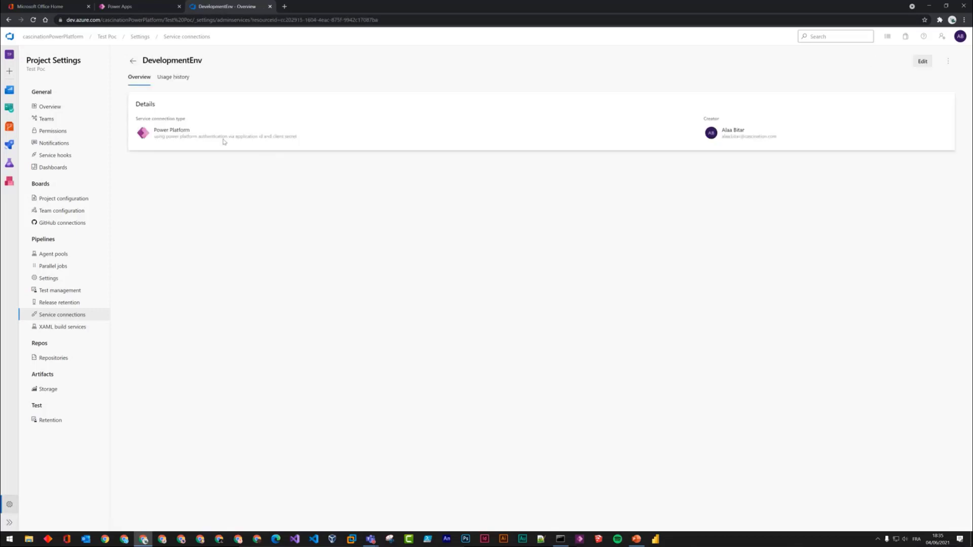
{"action": "left_click", "coordinate": [949, 61]}
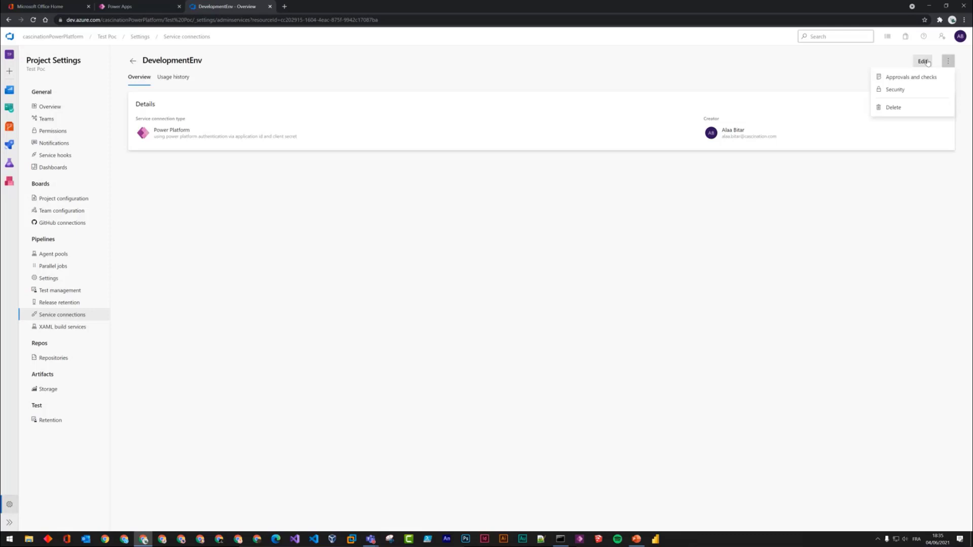
{"action": "left_click", "coordinate": [927, 63]}
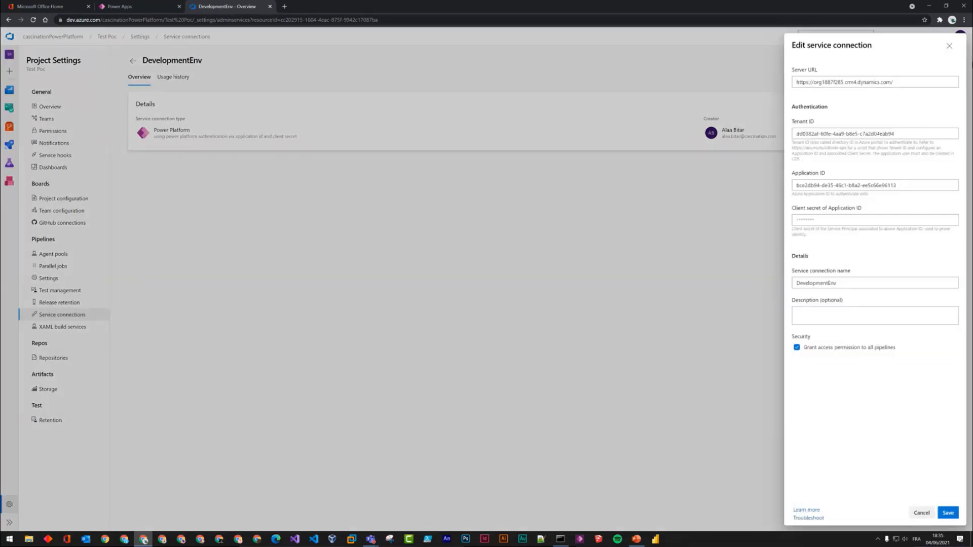
{"action": "left_click_drag", "start_coordinate": [794, 82], "coordinate": [907, 81]}
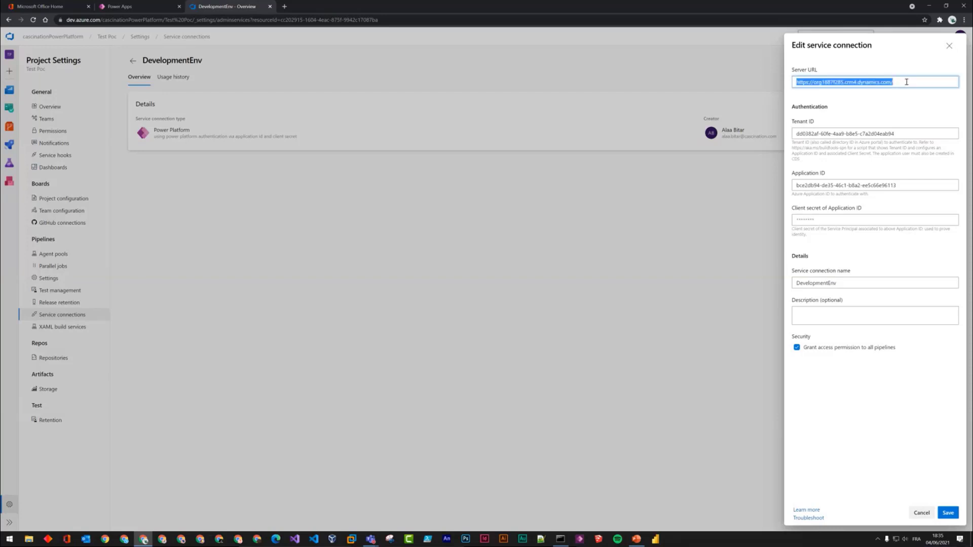
{"action": "left_click", "coordinate": [906, 82]}
{"action": "left_click", "coordinate": [949, 46]}
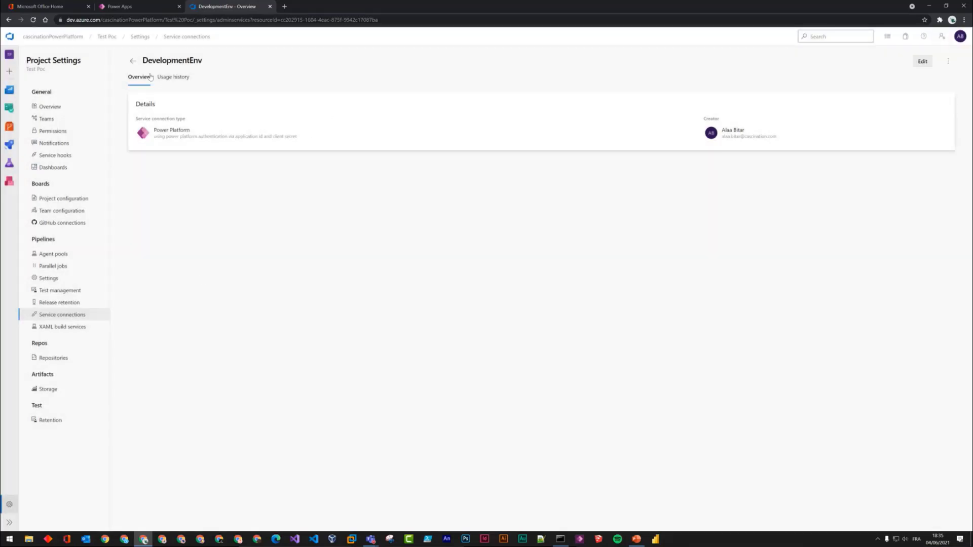
{"action": "left_click", "coordinate": [132, 62]}
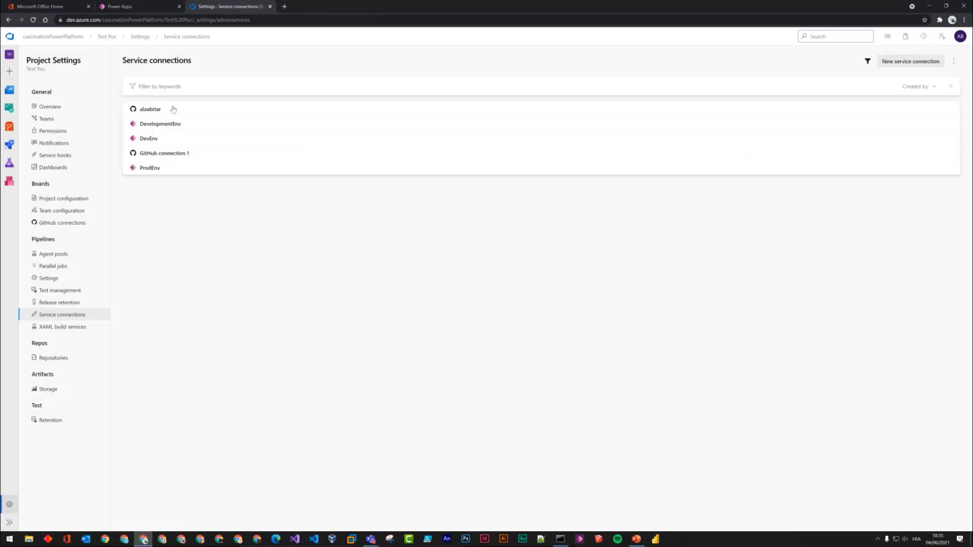
Inspect the server URL of the ProdEnv service connection and return to the list of service connections
{"action": "left_click", "coordinate": [157, 172]}
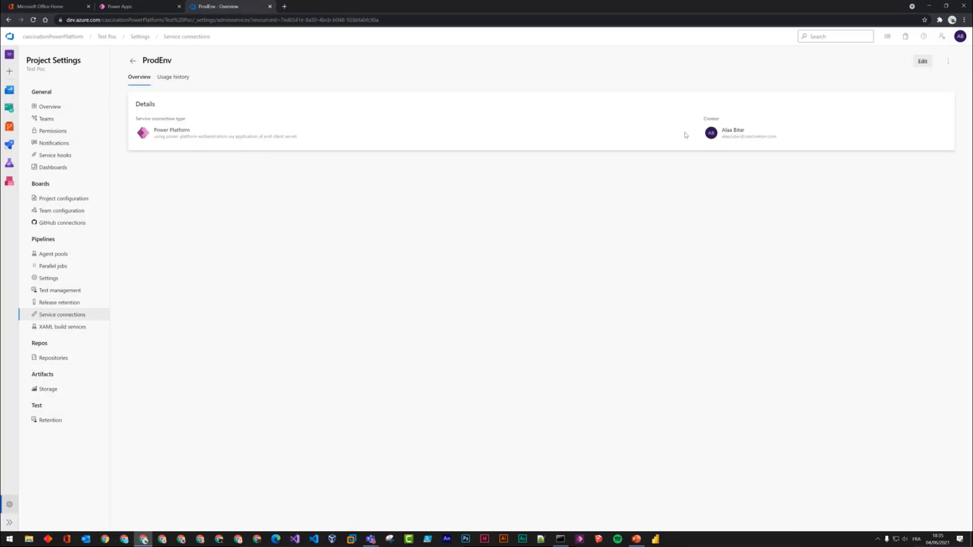
{"action": "left_click", "coordinate": [923, 61]}
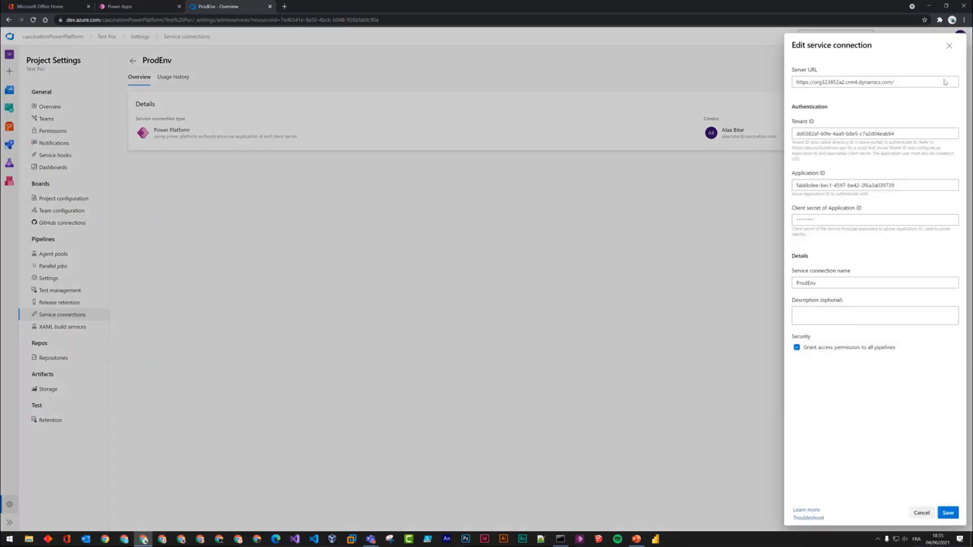
{"action": "left_click_drag", "start_coordinate": [916, 81], "coordinate": [738, 82]}
{"action": "left_click", "coordinate": [952, 47]}
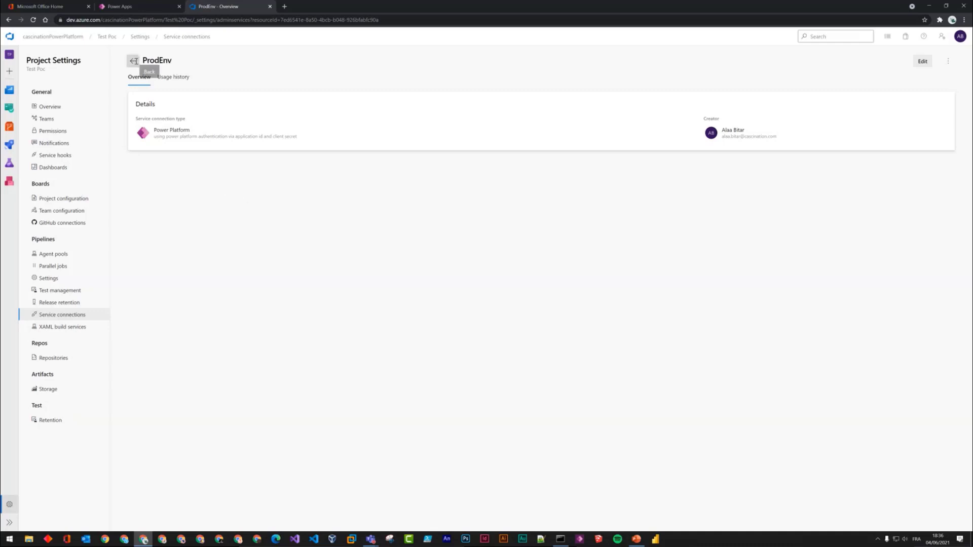
{"action": "left_click", "coordinate": [133, 61]}
Reopen the Test Poc-CI pipeline for editing and view the Power Platform Checker task's settings
{"action": "mouse_move", "coordinate": [9, 145]}
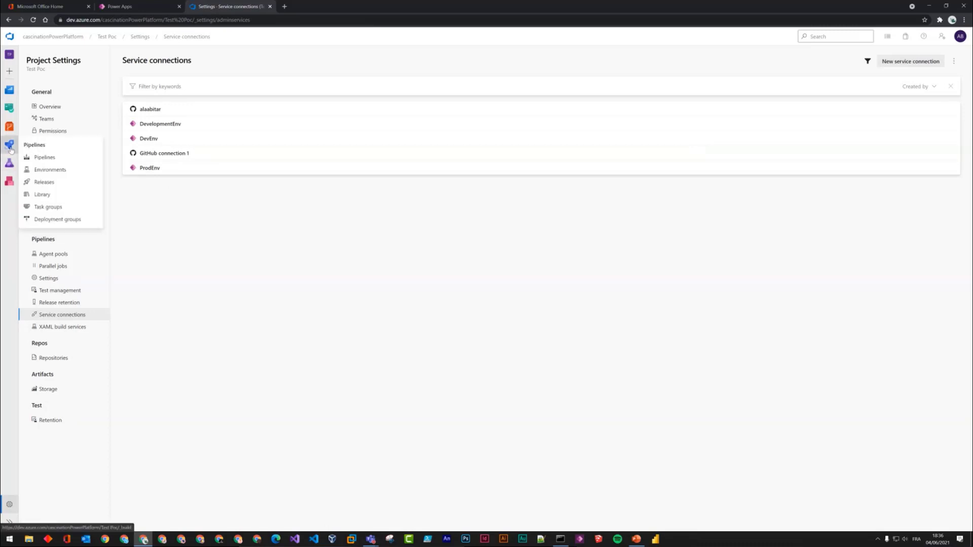
{"action": "left_click", "coordinate": [44, 158]}
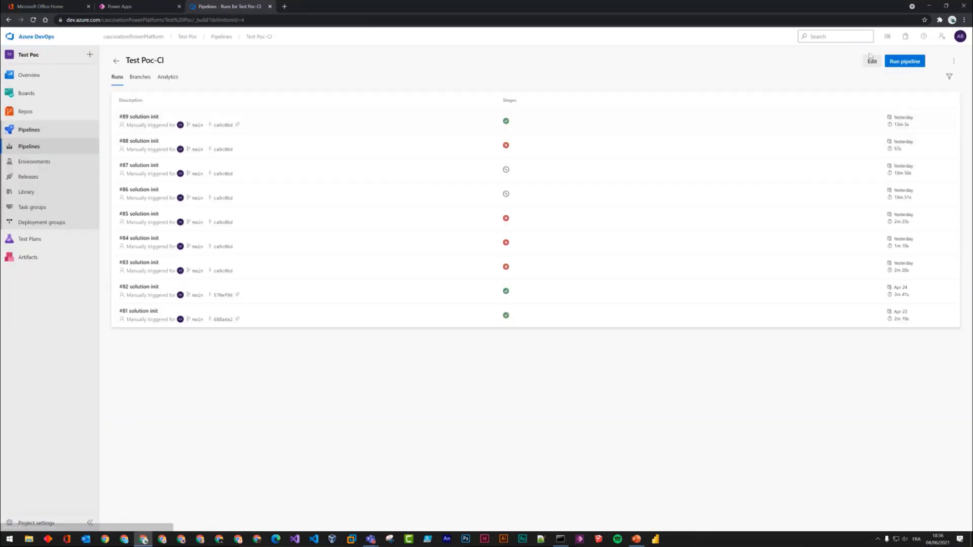
{"action": "left_click", "coordinate": [871, 62]}
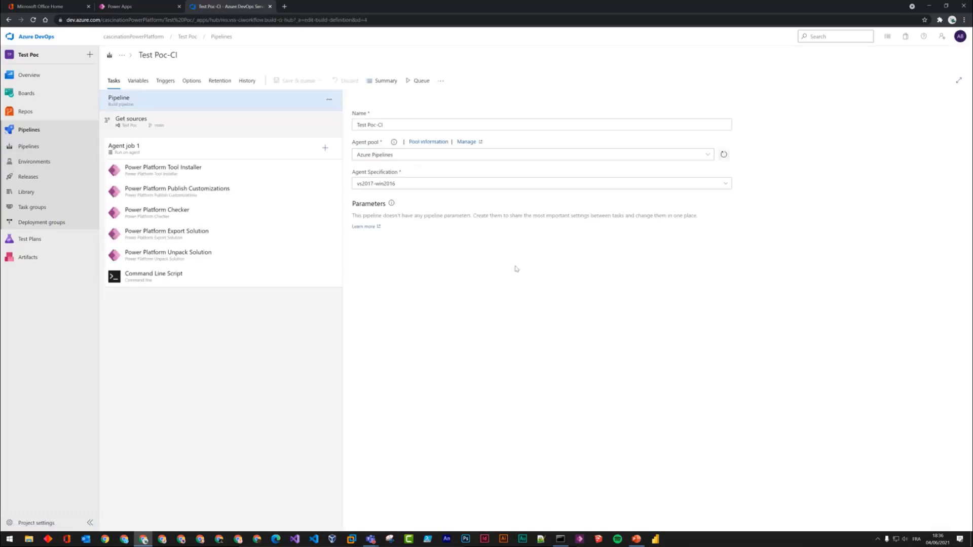
{"action": "right_click", "coordinate": [267, 197]}
{"action": "right_click", "coordinate": [183, 215]}
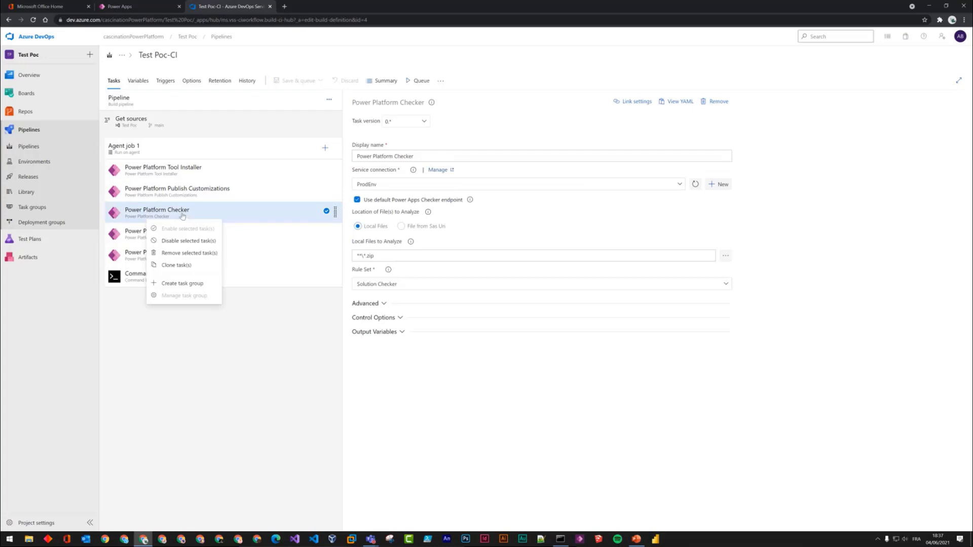
{"action": "left_click", "coordinate": [268, 209]}
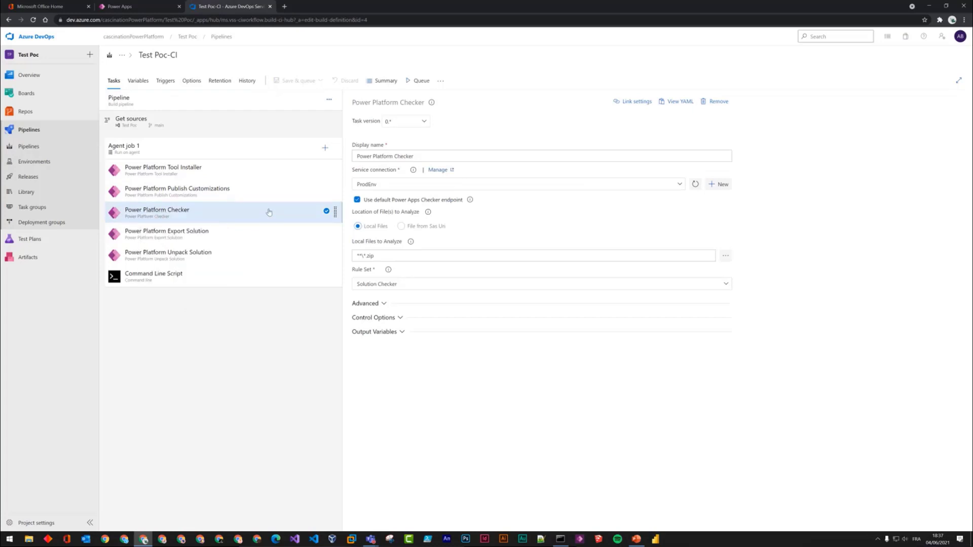
Examine the Power Platform Export Solution task's service connection, solution name and solution output file
{"action": "left_click", "coordinate": [233, 233]}
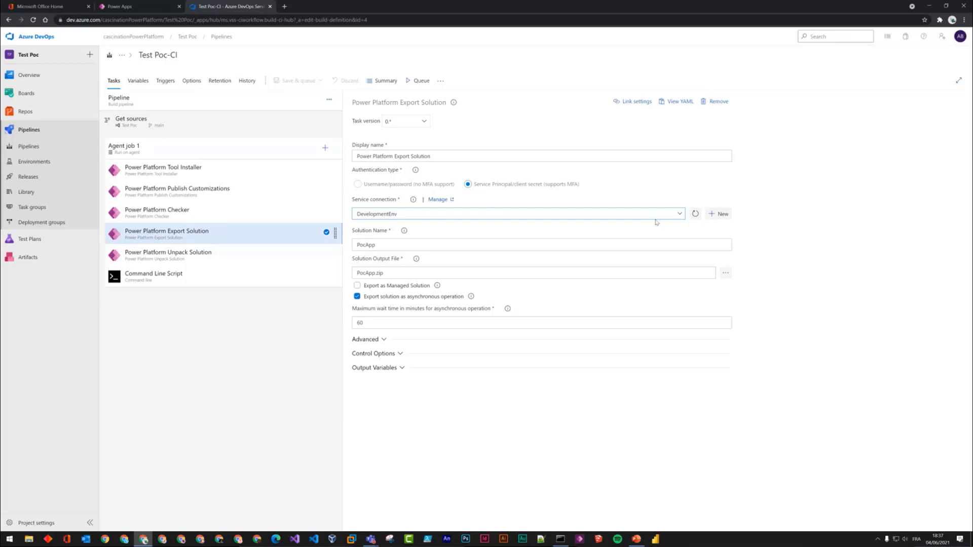
{"action": "left_click", "coordinate": [428, 245]}
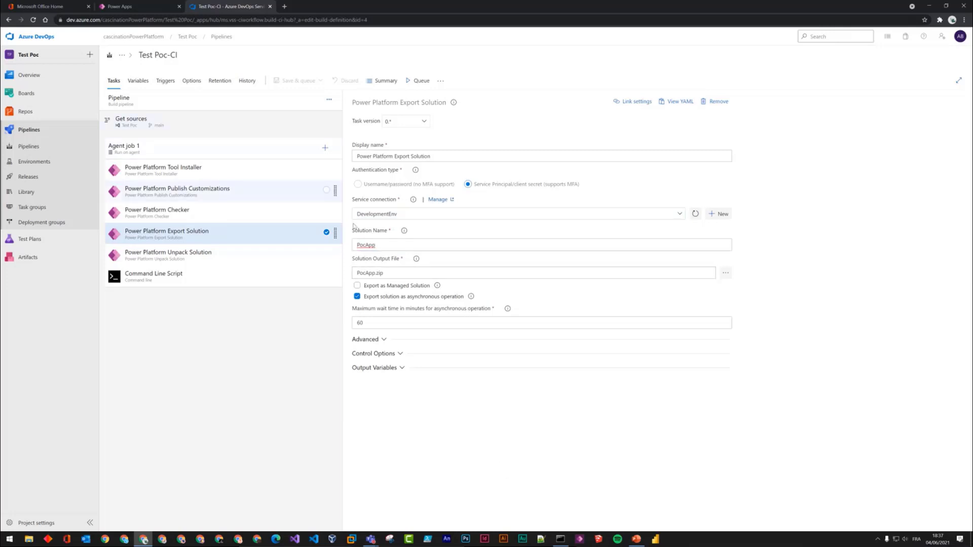
{"action": "left_click", "coordinate": [405, 273]}
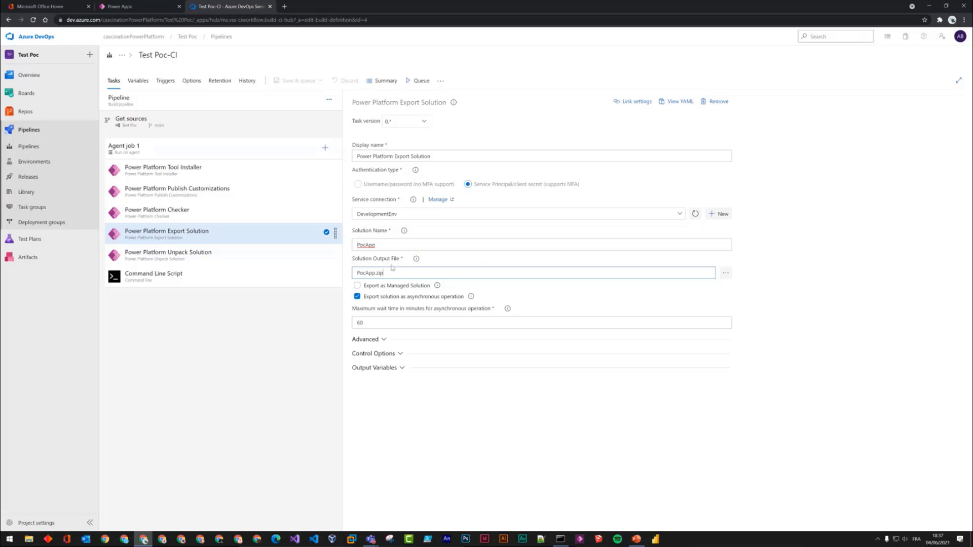
Examine the Power Platform Unpack Solution task's settings, highlighting its solution input file
{"action": "left_click", "coordinate": [162, 258]}
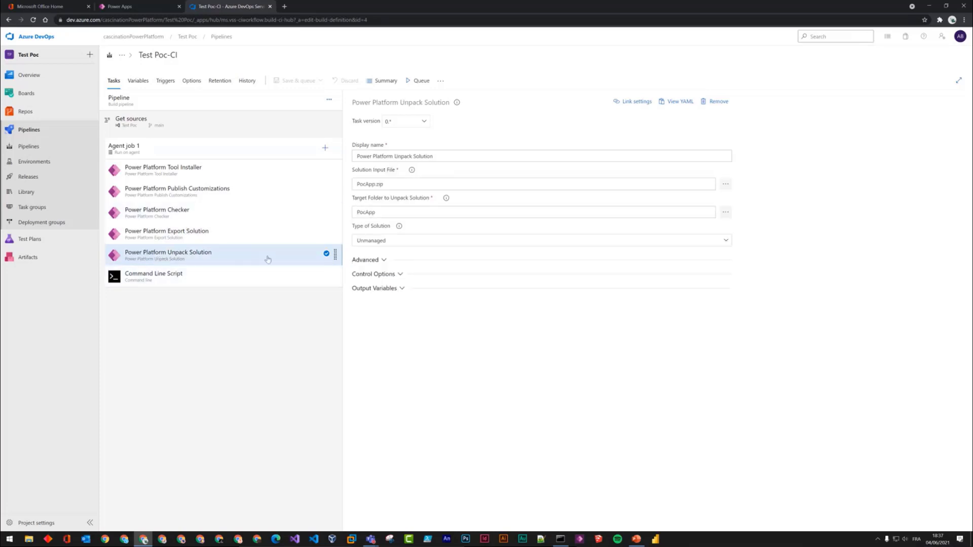
{"action": "left_click", "coordinate": [415, 183]}
{"action": "key", "text": "ctrl+a"}
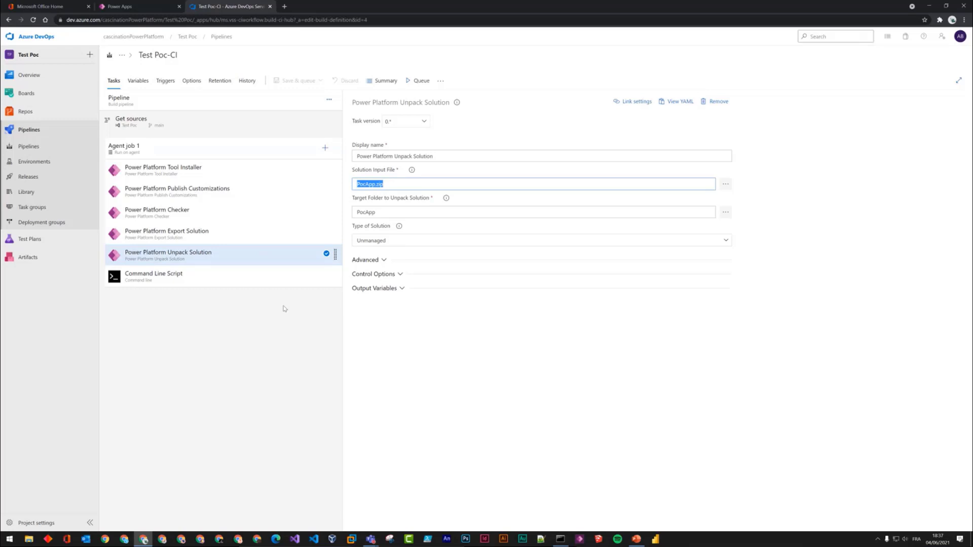
Review the git commands in the Command Line Script task and the pipeline's Get sources settings
{"action": "left_click", "coordinate": [191, 274]}
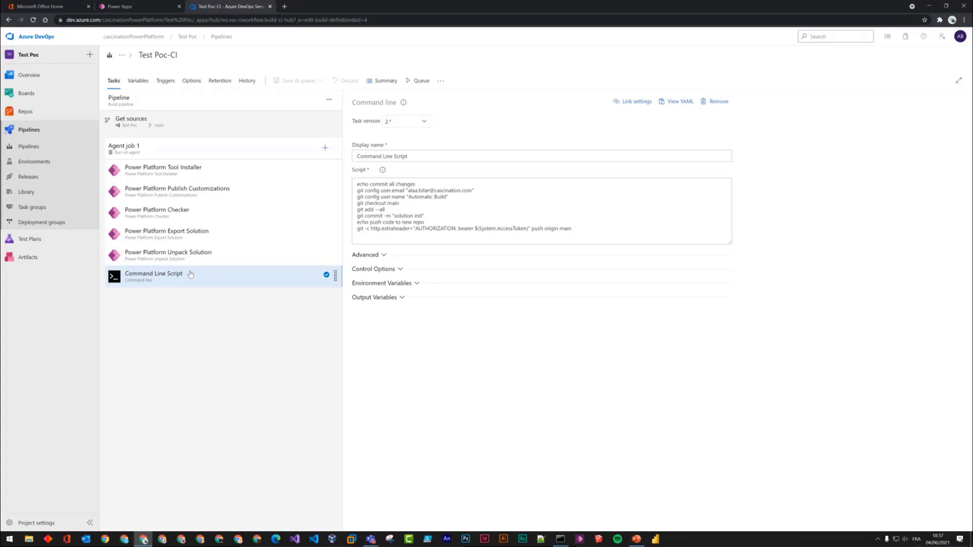
{"action": "left_click", "coordinate": [412, 211]}
{"action": "left_click", "coordinate": [147, 169]}
{"action": "left_click", "coordinate": [177, 121]}
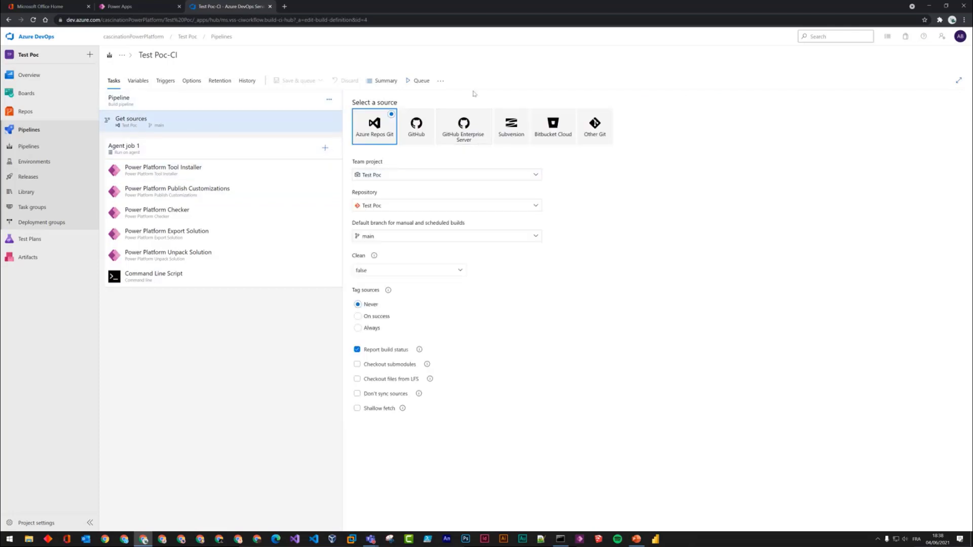
Run the Test Poc-CI pipeline on the main branch with the Azure Pipelines agent pool and open the log of Agent job 1
{"action": "left_click", "coordinate": [422, 82]}
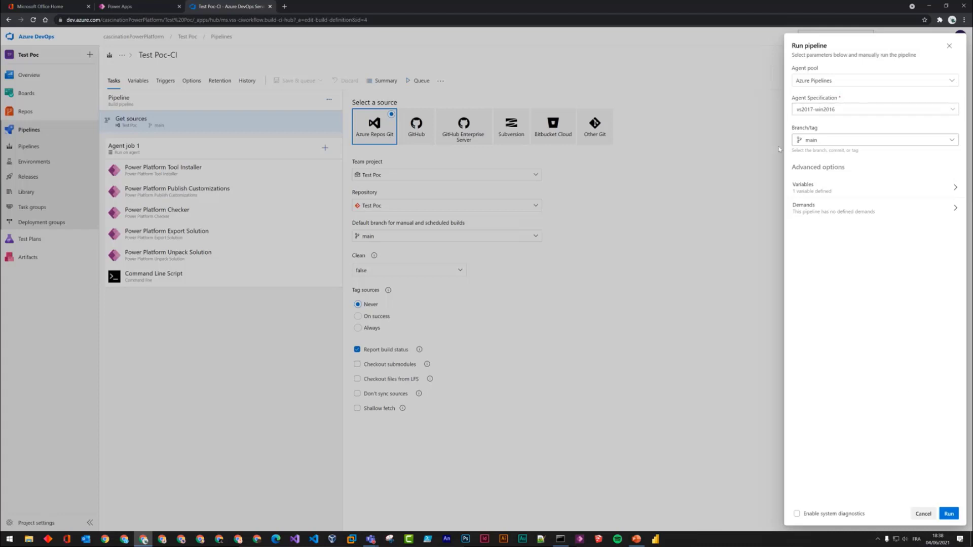
{"action": "left_click", "coordinate": [884, 142]}
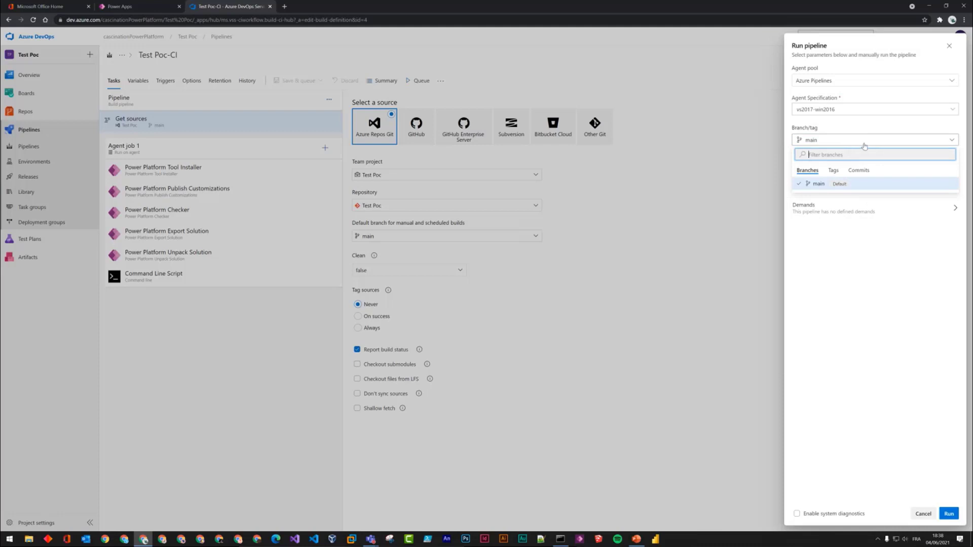
{"action": "left_click", "coordinate": [884, 297]}
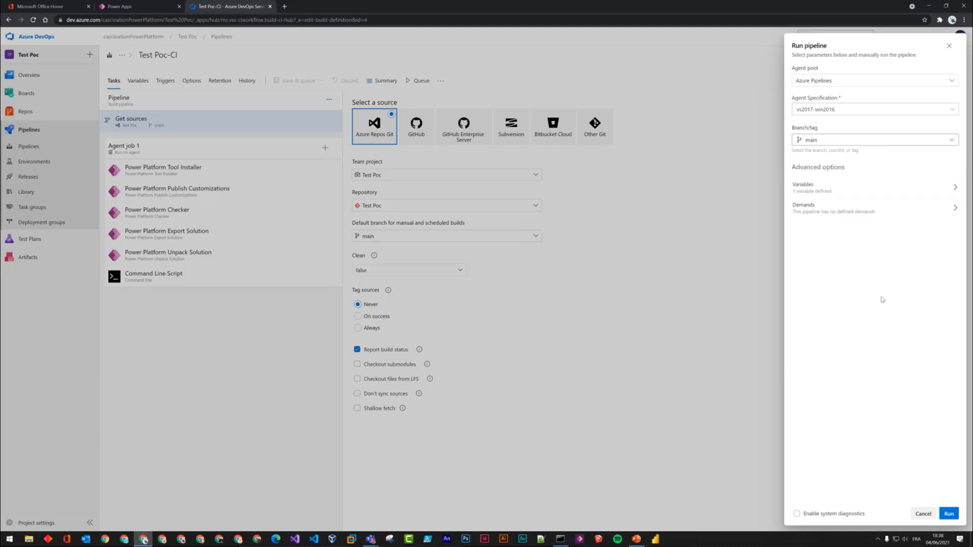
{"action": "left_click", "coordinate": [949, 516]}
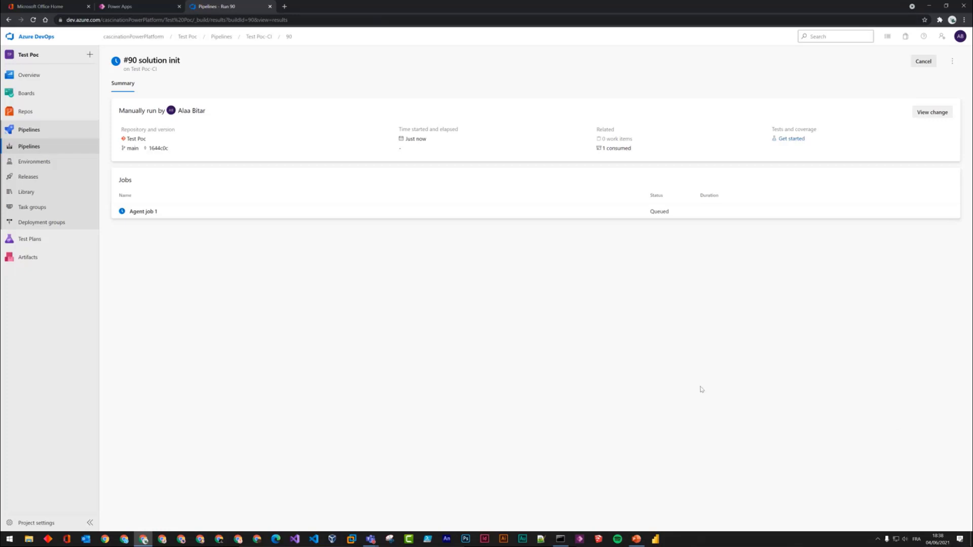
{"action": "left_click", "coordinate": [141, 212]}
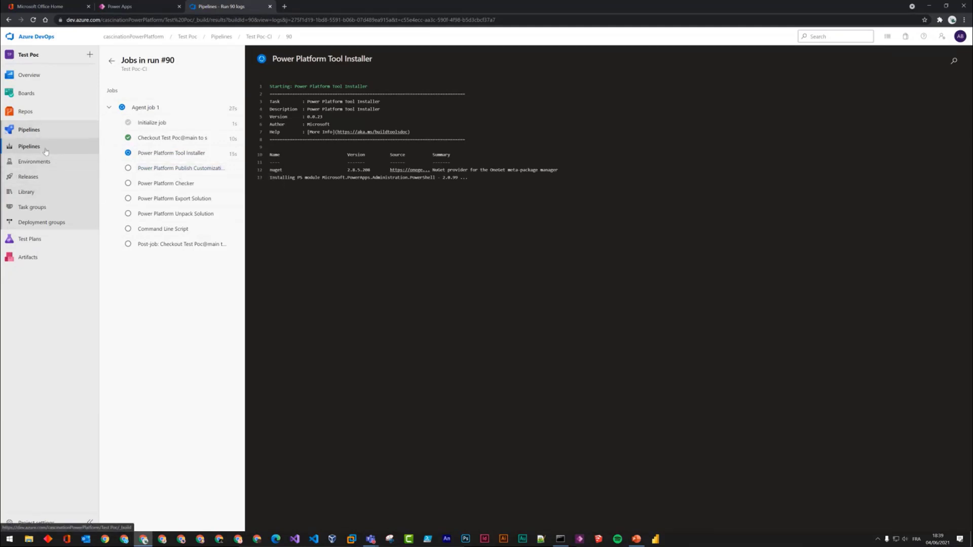
Reopen the Test Poc-CI pipeline for editing and search the tasks that can be added to Agent job 1 for "power"
{"action": "left_click", "coordinate": [46, 151]}
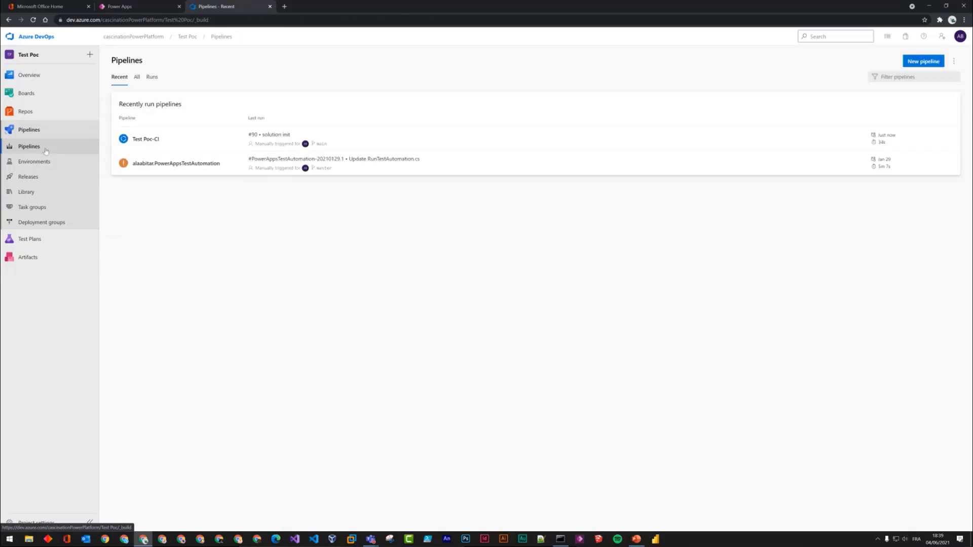
{"action": "left_click", "coordinate": [187, 148]}
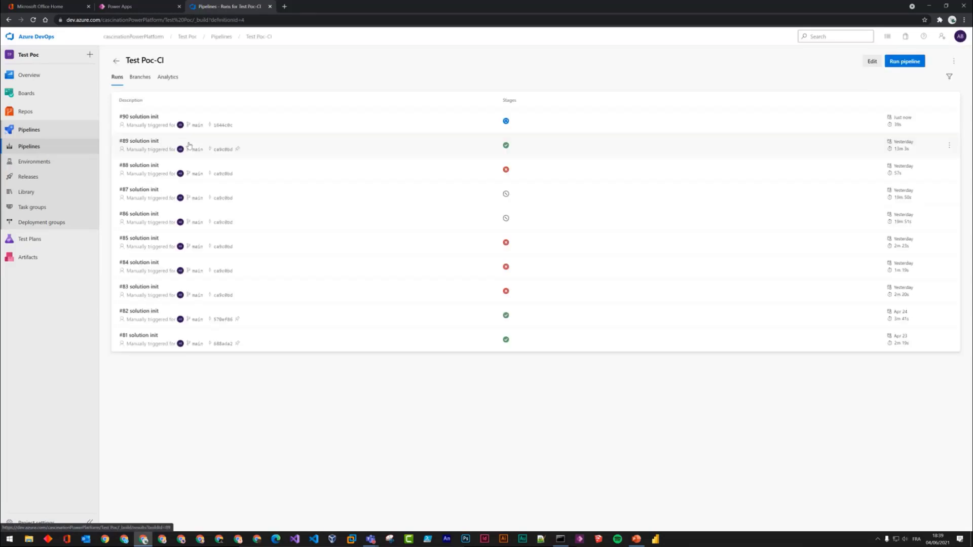
{"action": "left_click", "coordinate": [879, 61]}
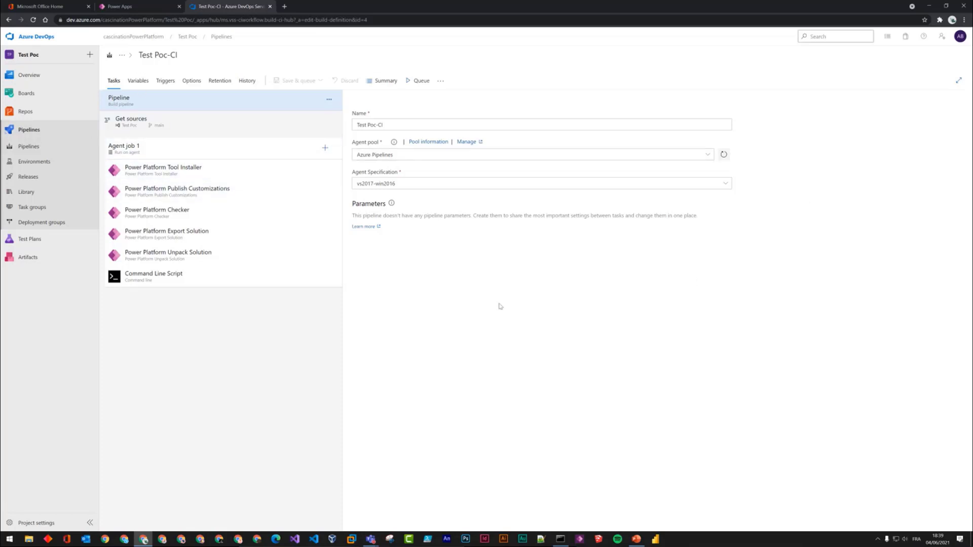
{"action": "left_click", "coordinate": [326, 148]}
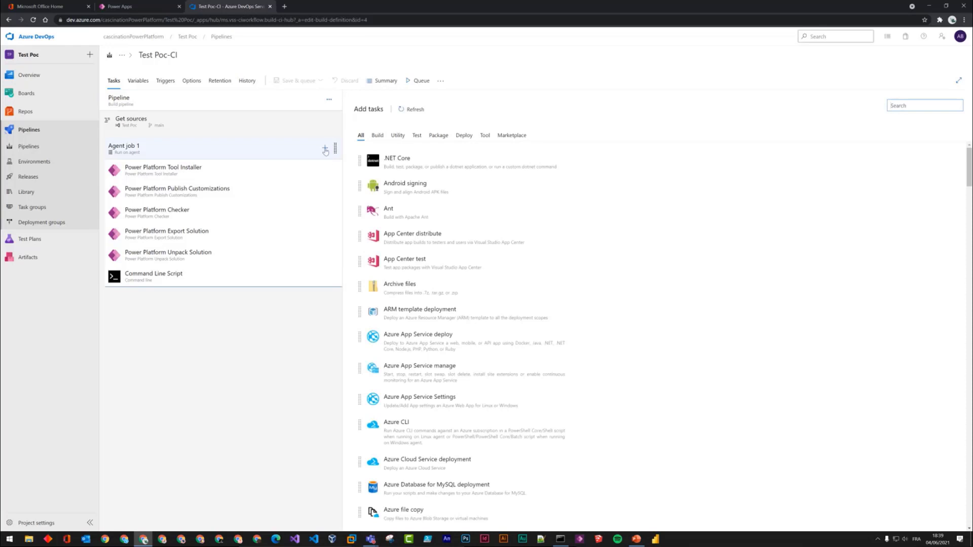
{"action": "scroll", "coordinate": [565, 198], "scroll_direction": "down", "scroll_amount": 2}
{"action": "scroll", "coordinate": [565, 198], "scroll_direction": "up", "scroll_amount": 2}
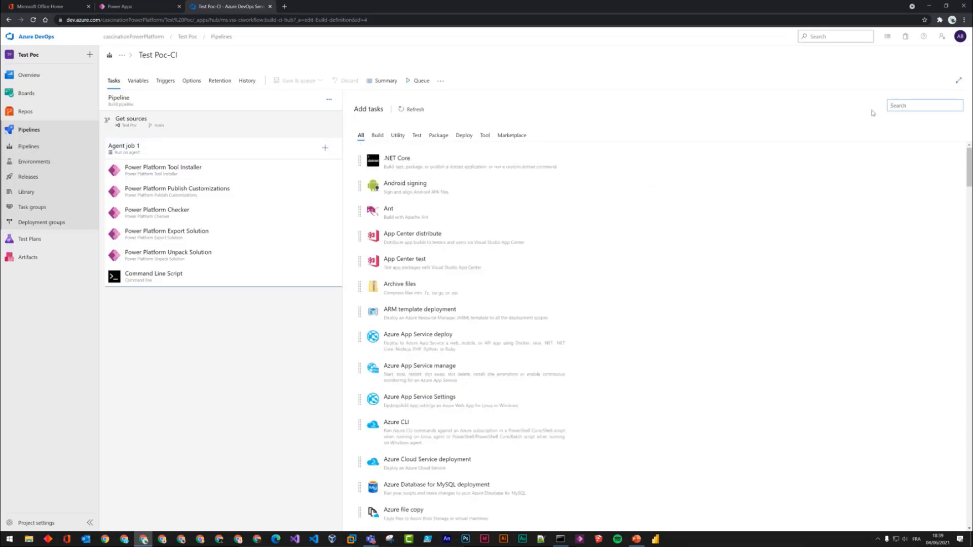
{"action": "type", "text": "power"}
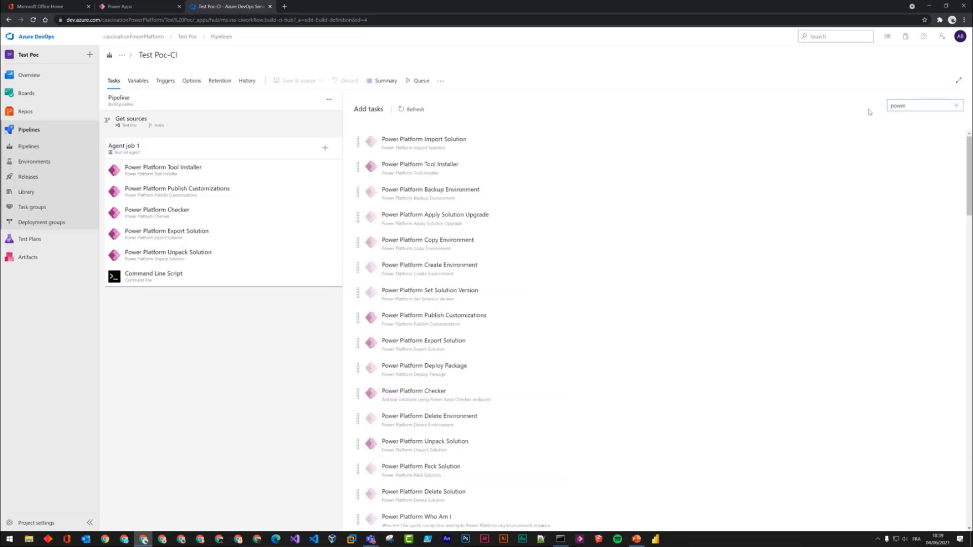
Search the addable tasks for "power platform", look through the Power Platform tasks and Marketplace extensions, and clear the search
{"action": "type", "text": " p"}
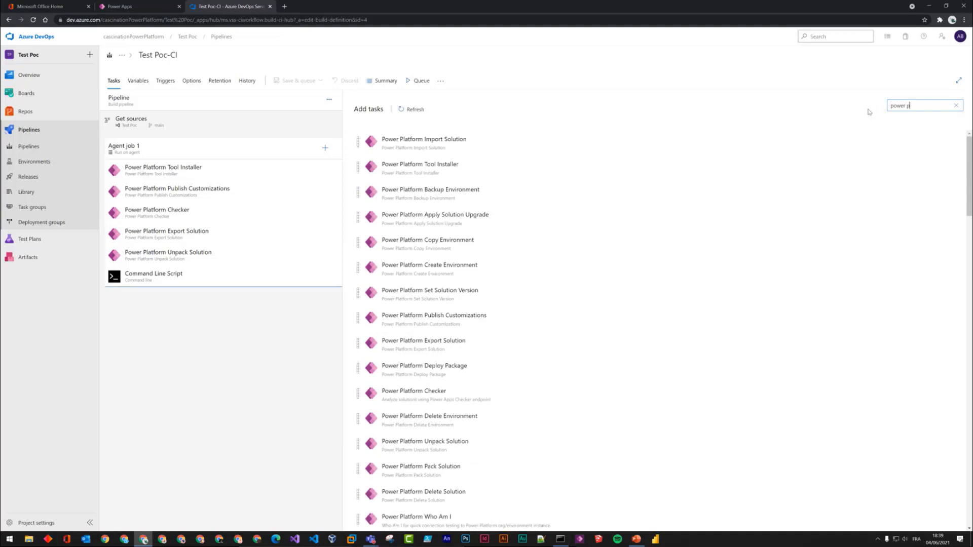
{"action": "type", "text": "latform"}
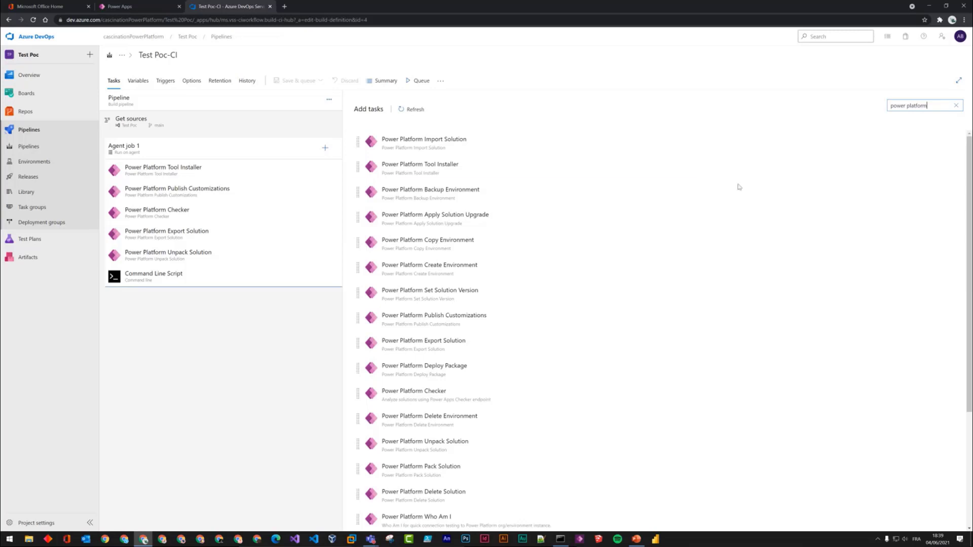
{"action": "scroll", "coordinate": [472, 148], "scroll_direction": "down", "scroll_amount": 3}
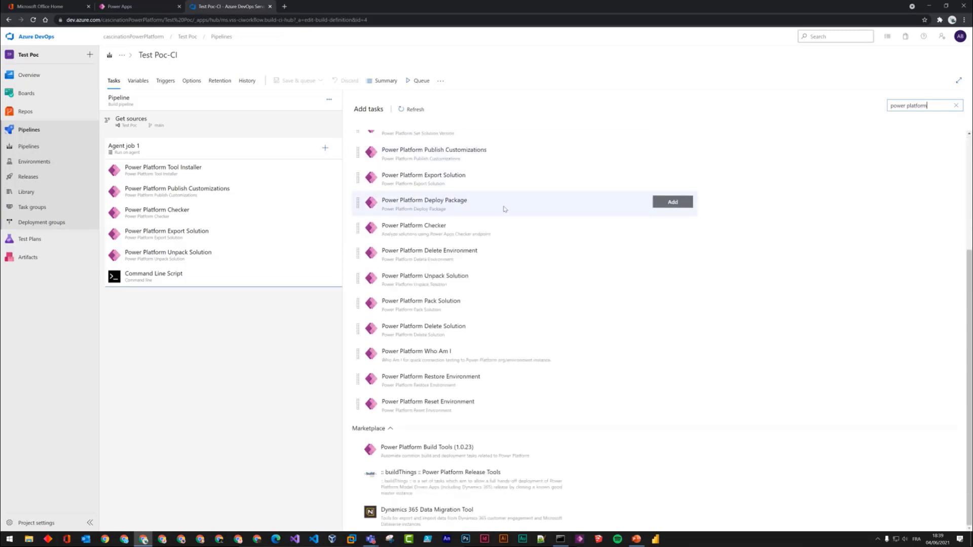
{"action": "scroll", "coordinate": [537, 450], "scroll_direction": "up", "scroll_amount": 1}
{"action": "scroll", "coordinate": [537, 449], "scroll_direction": "up", "scroll_amount": 2}
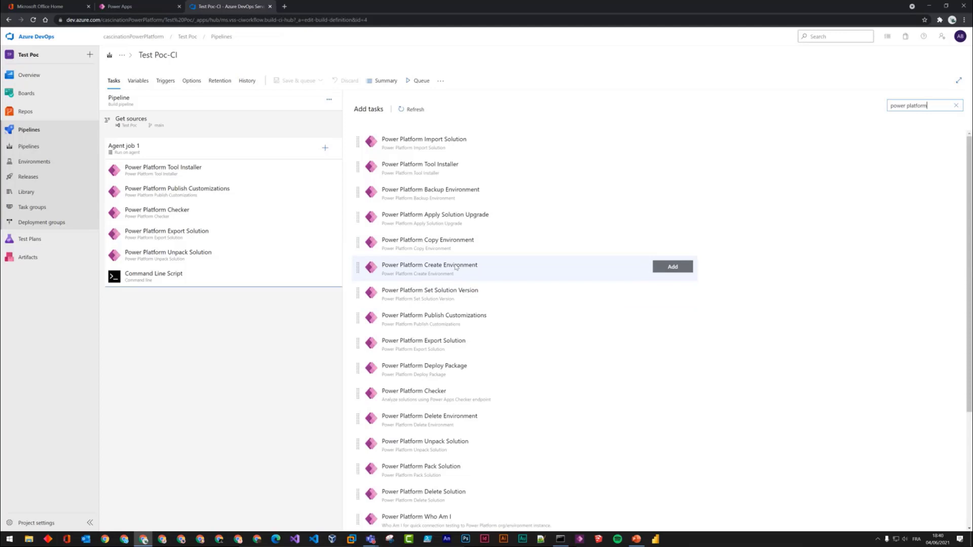
{"action": "scroll", "coordinate": [507, 304], "scroll_direction": "down", "scroll_amount": 3}
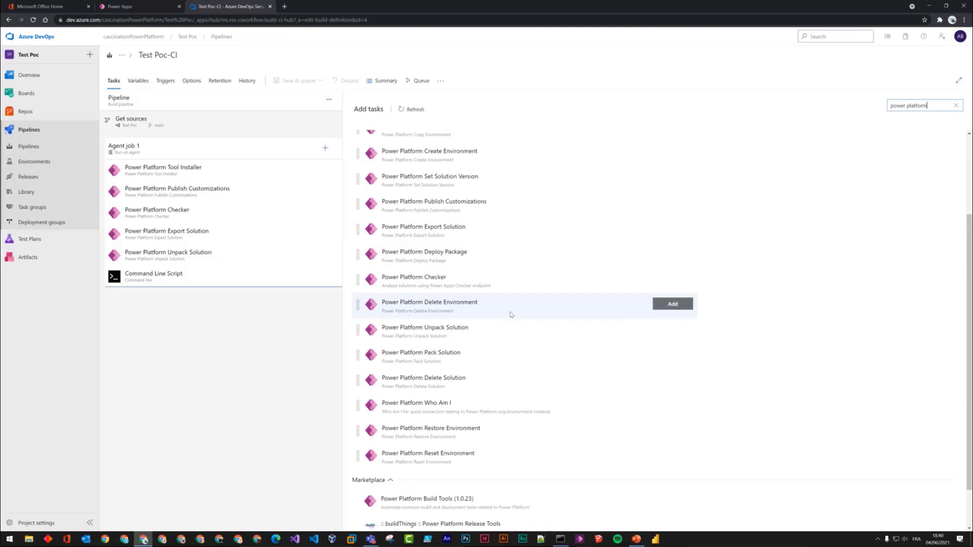
{"action": "scroll", "coordinate": [527, 405], "scroll_direction": "down", "scroll_amount": 1}
{"action": "scroll", "coordinate": [527, 413], "scroll_direction": "up", "scroll_amount": 3}
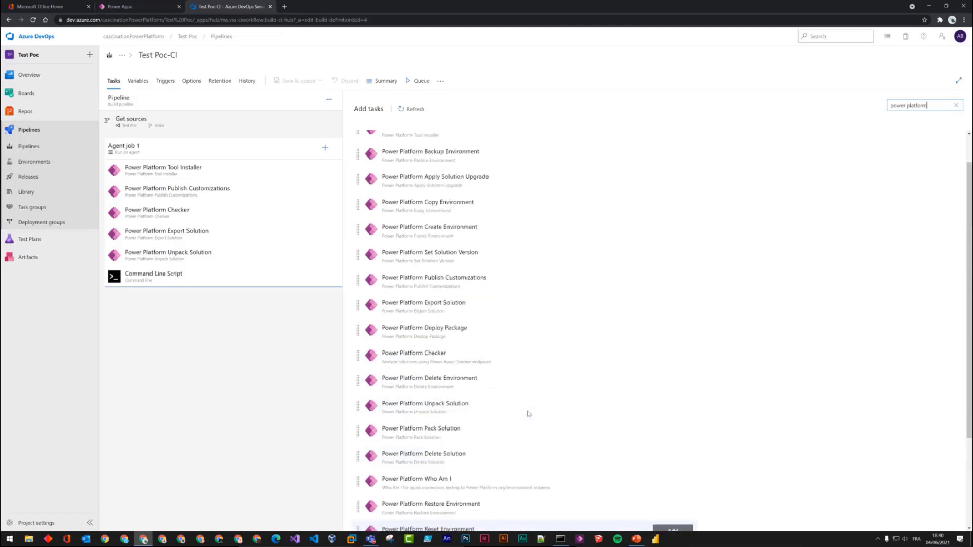
{"action": "scroll", "coordinate": [530, 409], "scroll_direction": "up", "scroll_amount": 1}
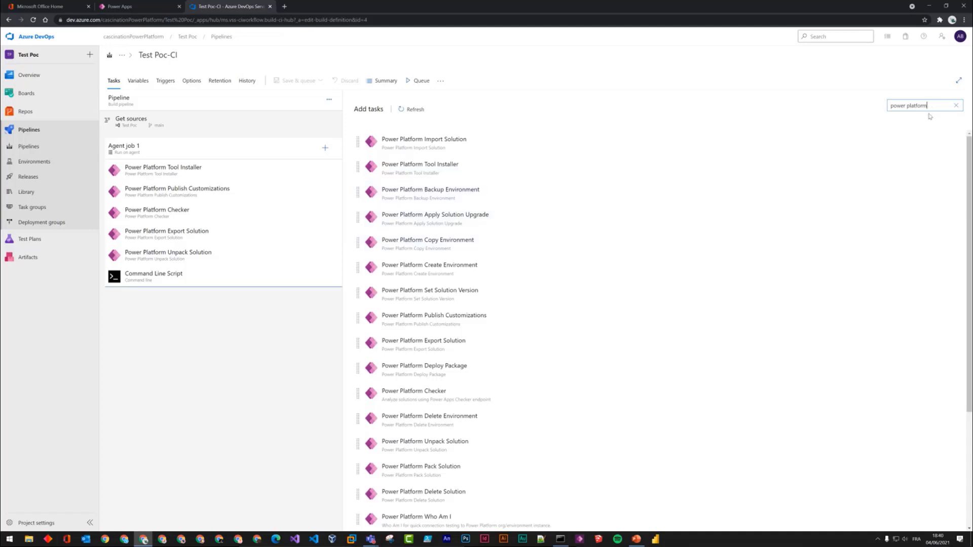
{"action": "left_click", "coordinate": [956, 105]}
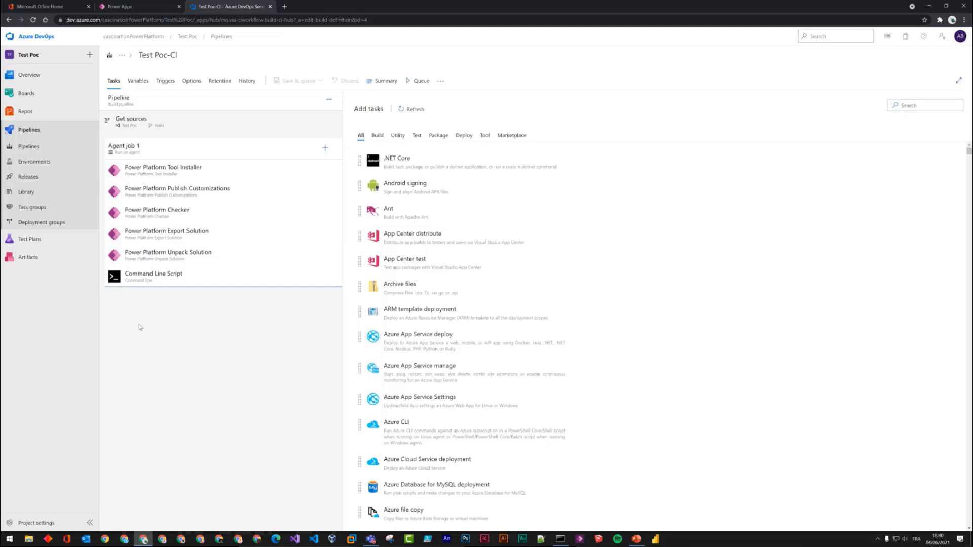
Open run #90 of the Test Poc-CI pipeline and check the Agent job 1 log for its progress
{"action": "left_click", "coordinate": [44, 136]}
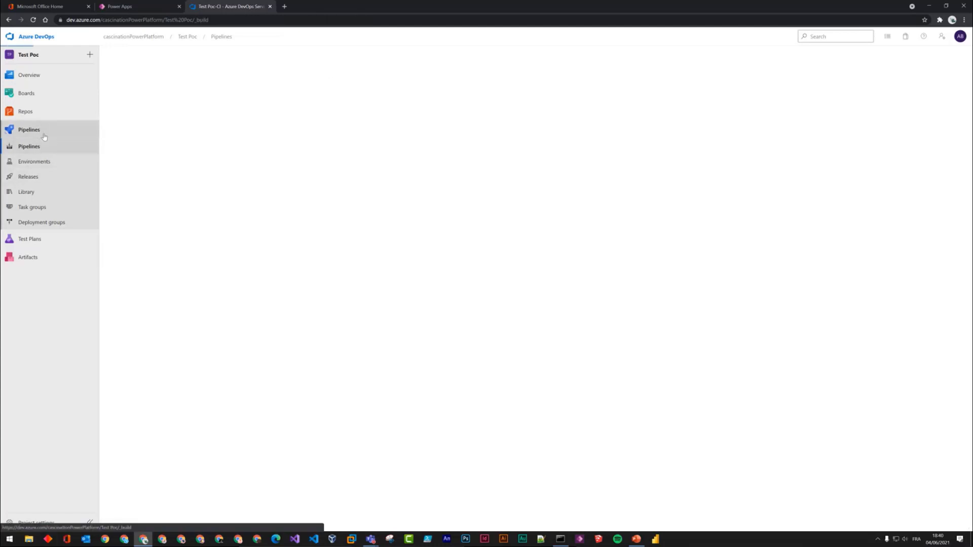
{"action": "left_click", "coordinate": [170, 140]}
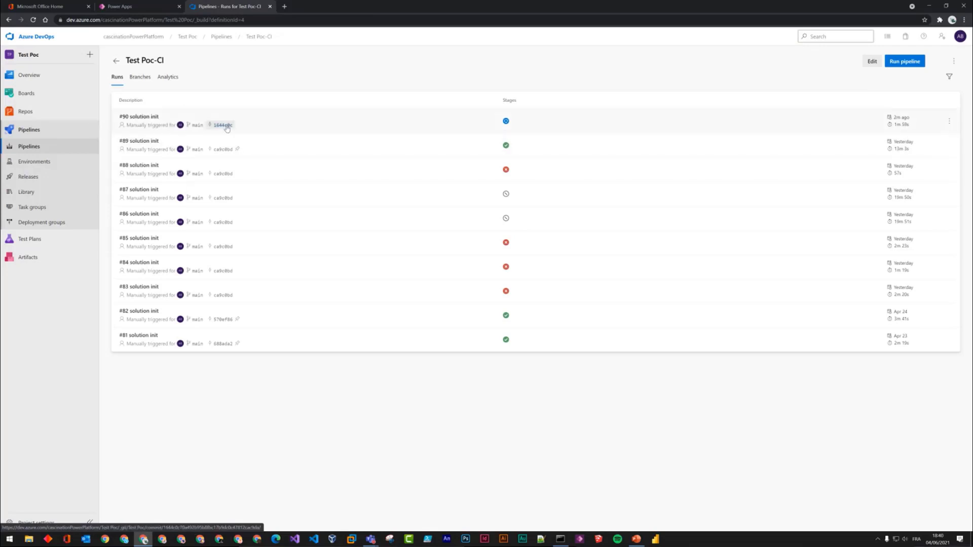
{"action": "left_click", "coordinate": [224, 126]}
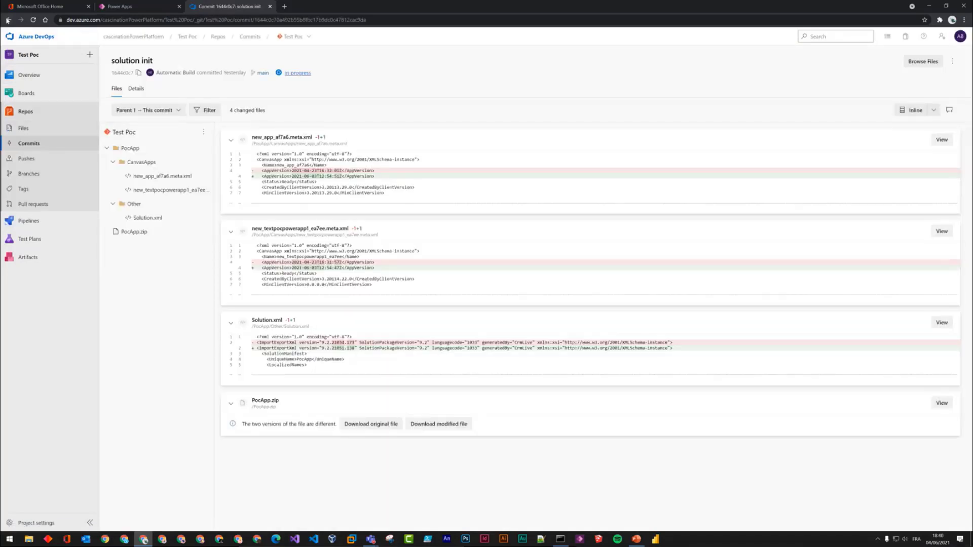
{"action": "left_click", "coordinate": [7, 20]}
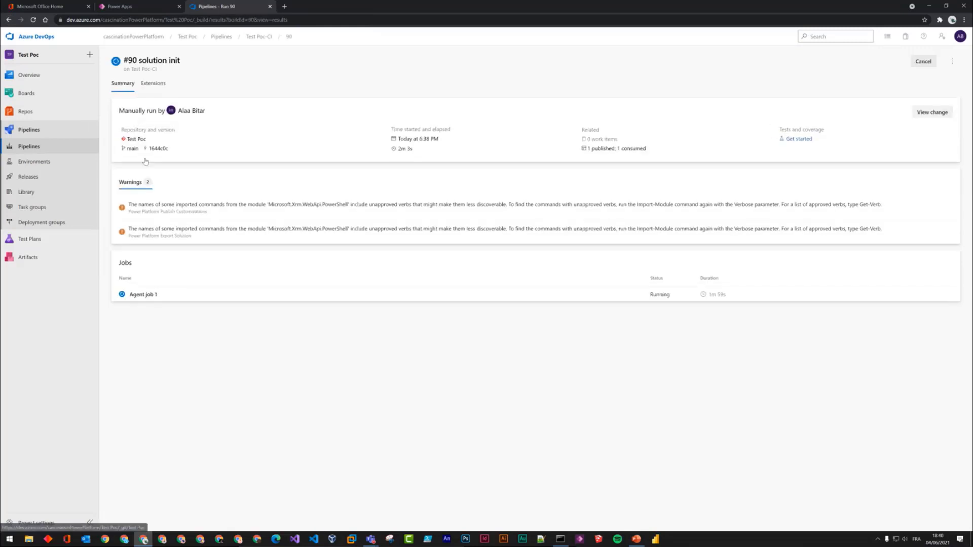
{"action": "left_click", "coordinate": [144, 294]}
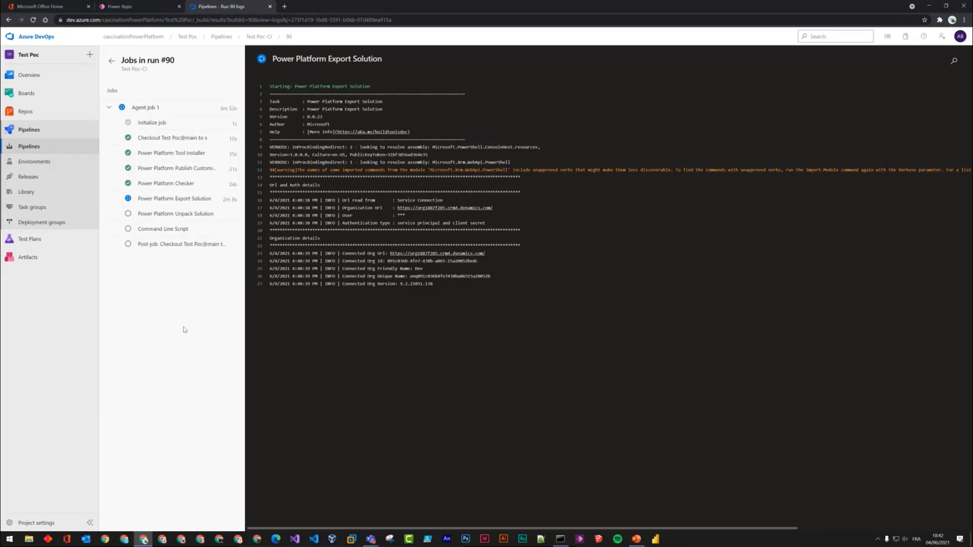
Switch to Power Apps, change the environment from Dev to cascination (default), and view its solutions
{"action": "left_click", "coordinate": [121, 6]}
{"action": "left_click", "coordinate": [105, 73]}
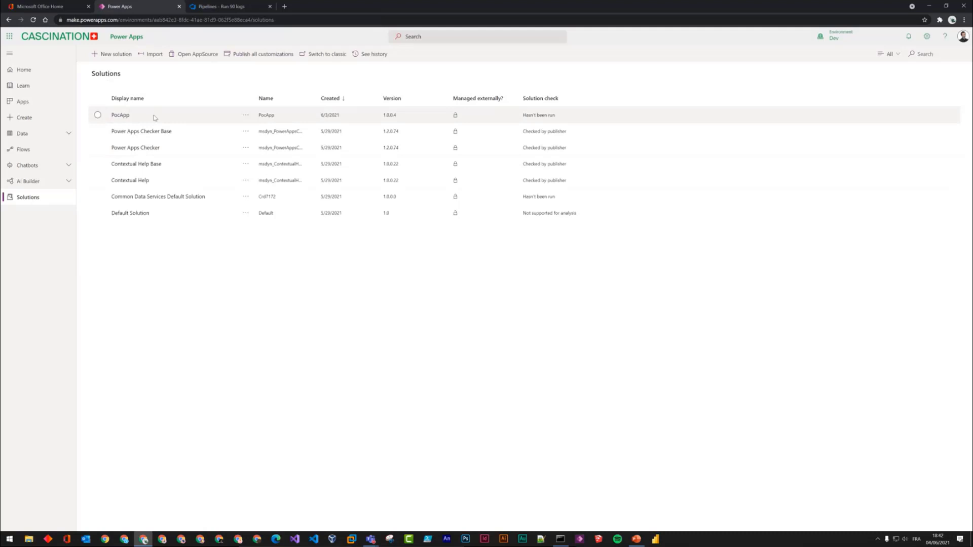
{"action": "left_click", "coordinate": [841, 42]}
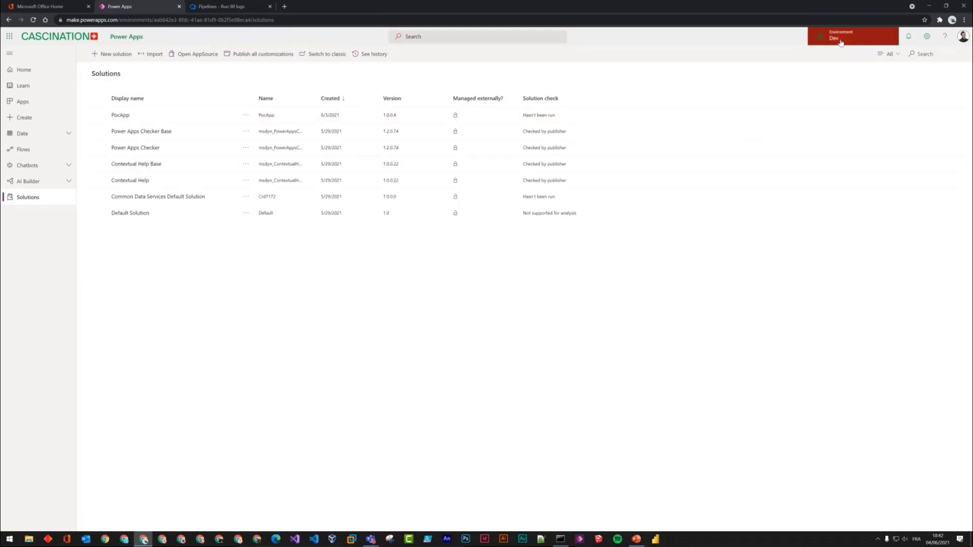
{"action": "left_click", "coordinate": [902, 120]}
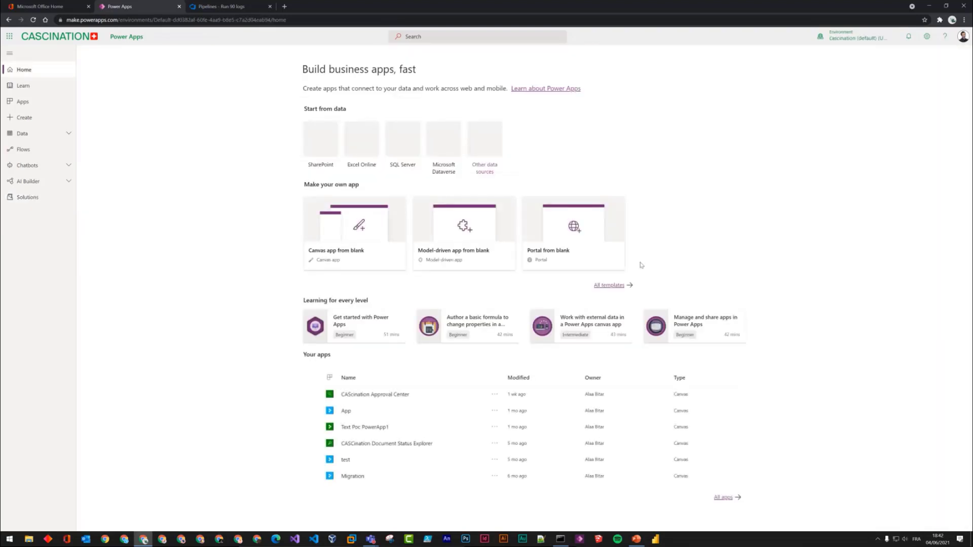
{"action": "left_click", "coordinate": [42, 199]}
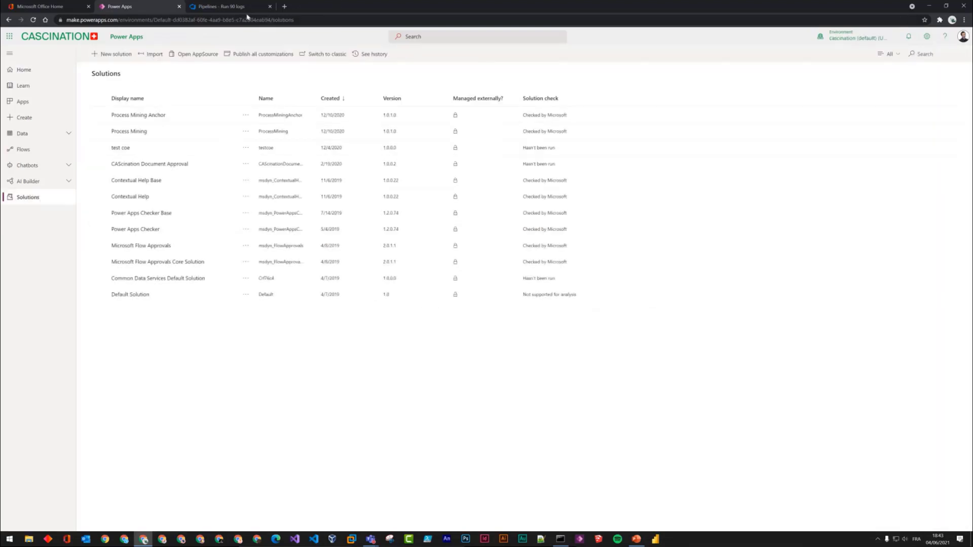
Return to Azure DevOps and open the Releases page of the Test Poc project's pipelines
{"action": "left_click", "coordinate": [223, 6]}
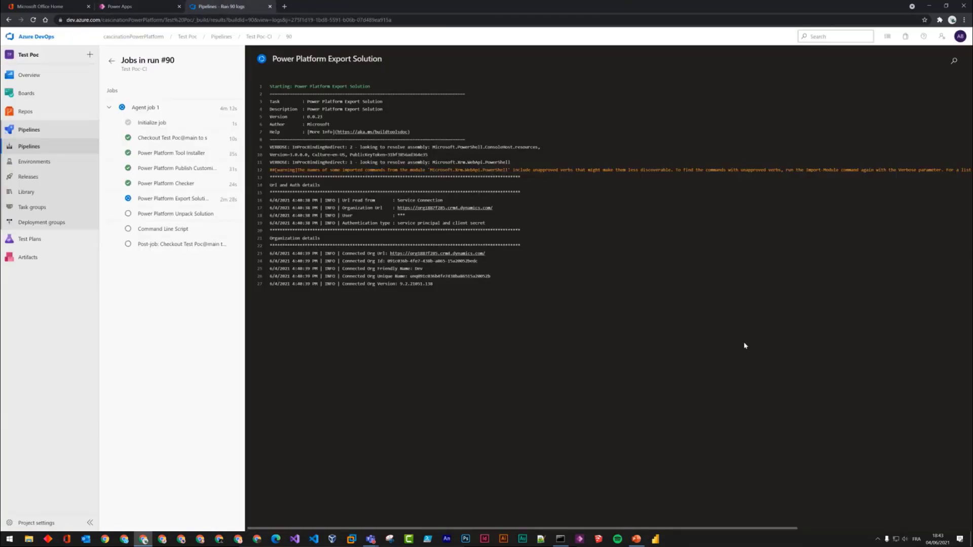
{"action": "left_click", "coordinate": [42, 138]}
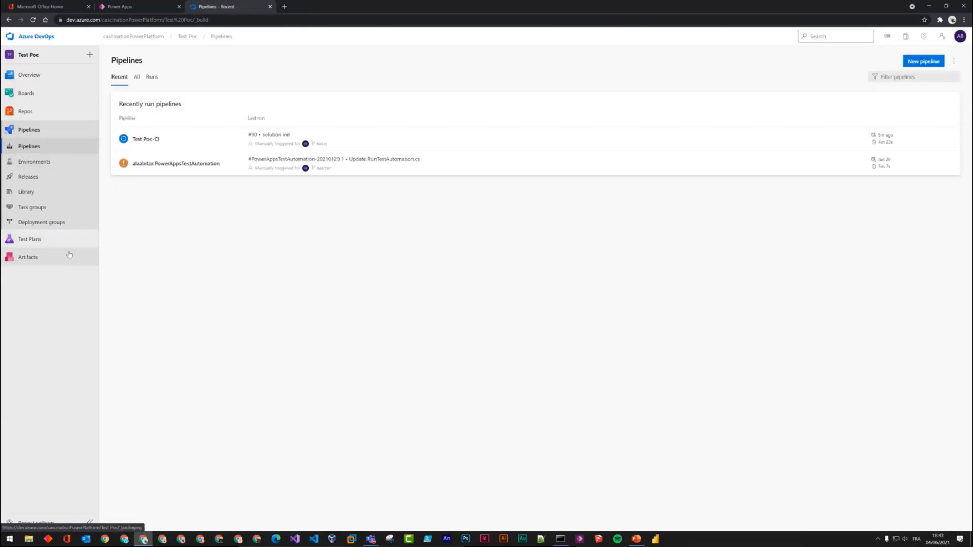
{"action": "left_click", "coordinate": [42, 134]}
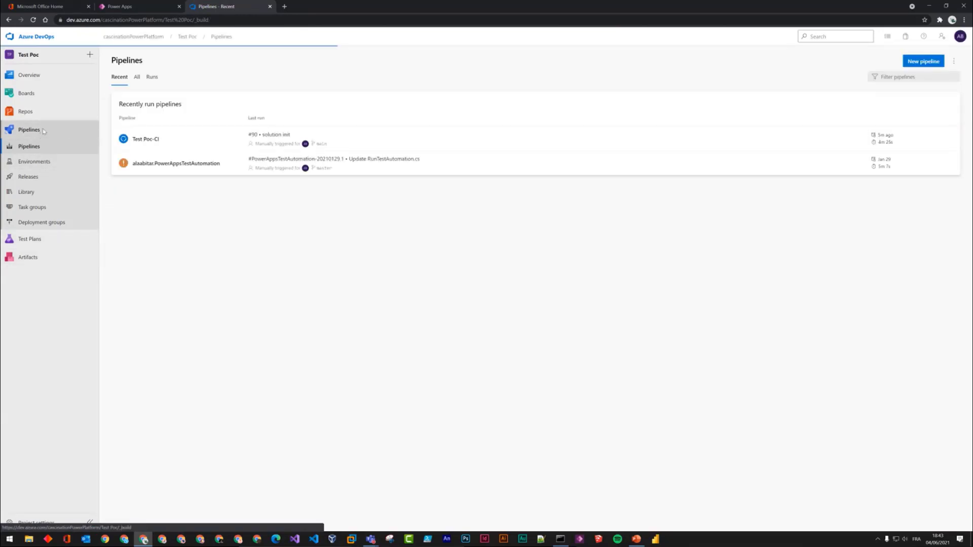
{"action": "mouse_move", "coordinate": [63, 239]}
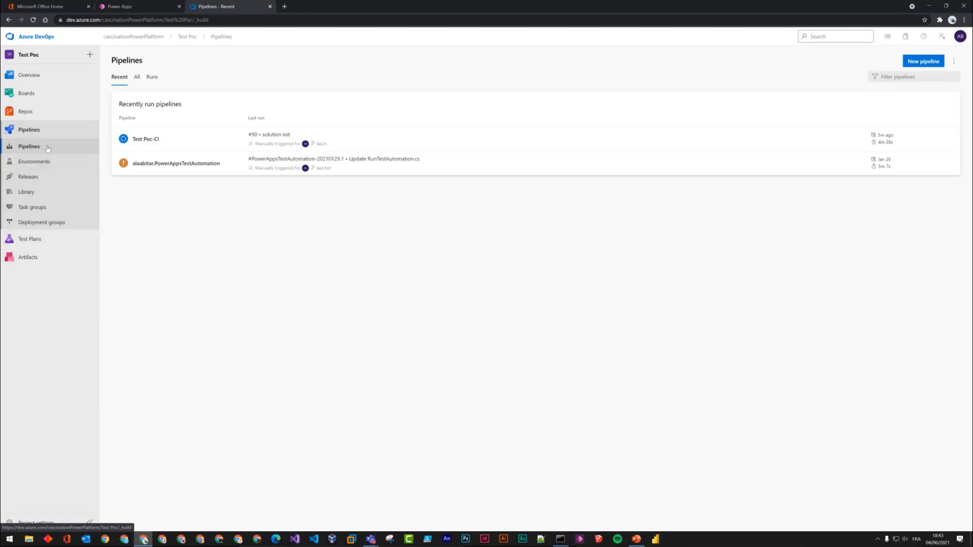
{"action": "mouse_move", "coordinate": [29, 110]}
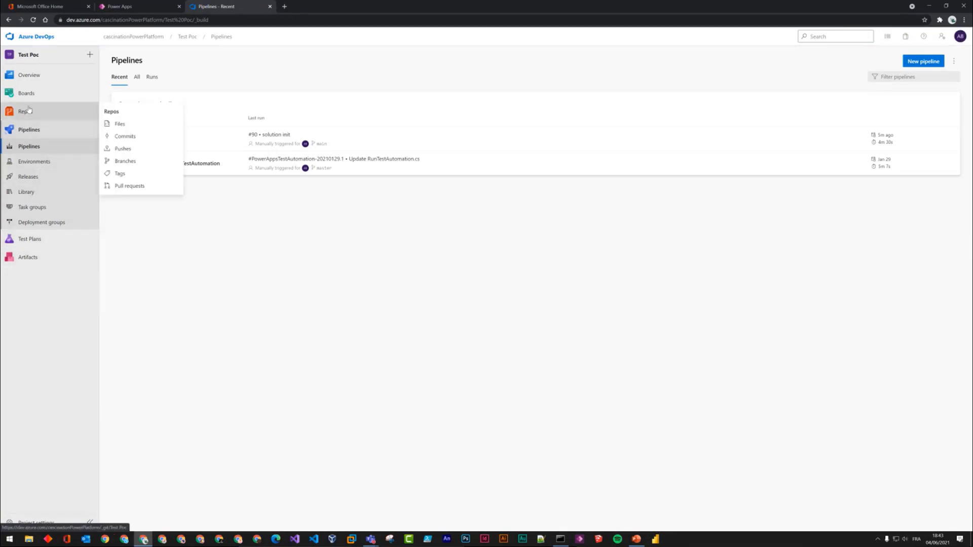
{"action": "left_click", "coordinate": [29, 75]}
{"action": "mouse_move", "coordinate": [44, 186]}
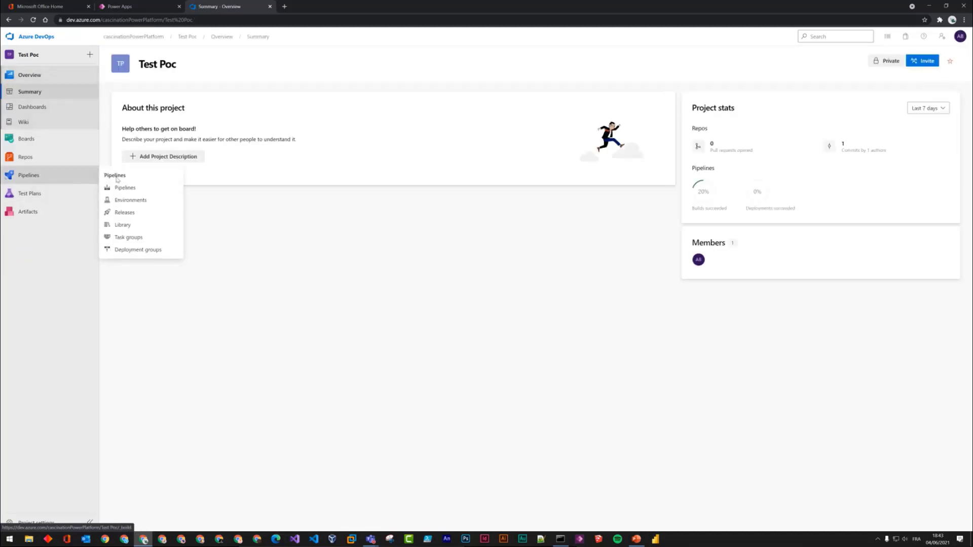
{"action": "left_click", "coordinate": [131, 217]}
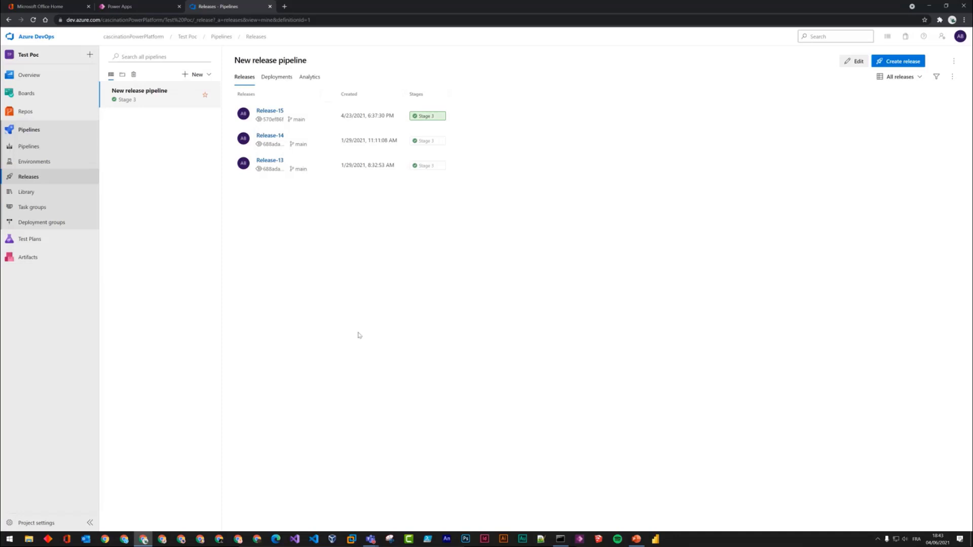
Open Release-15 and examine the deployment summary of Stage 3
{"action": "left_click", "coordinate": [273, 112]}
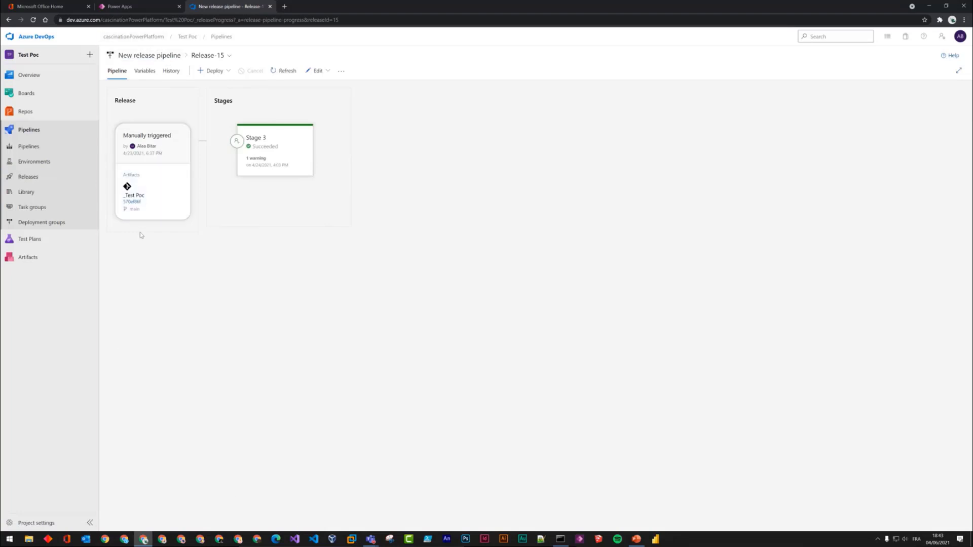
{"action": "mouse_move", "coordinate": [236, 144]}
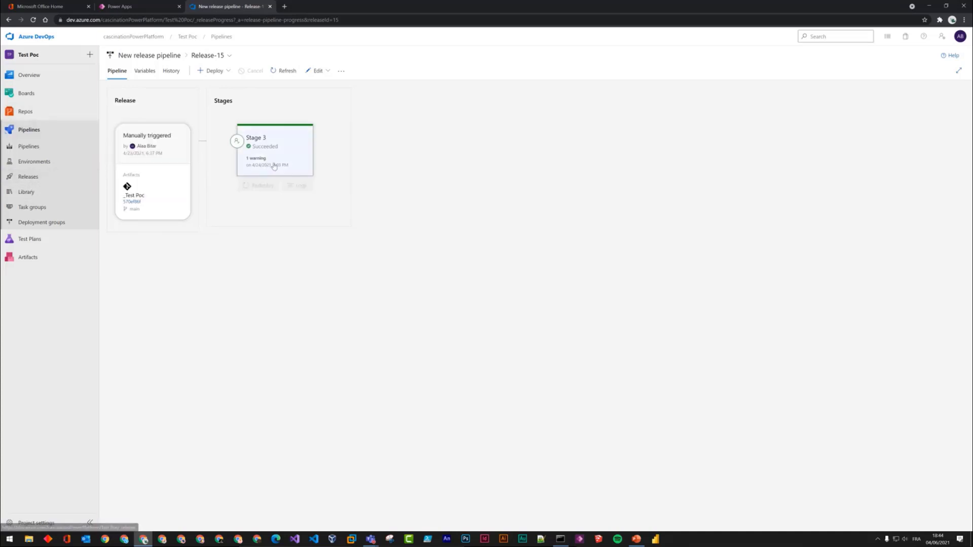
{"action": "right_click", "coordinate": [274, 146]}
{"action": "left_click", "coordinate": [256, 152]}
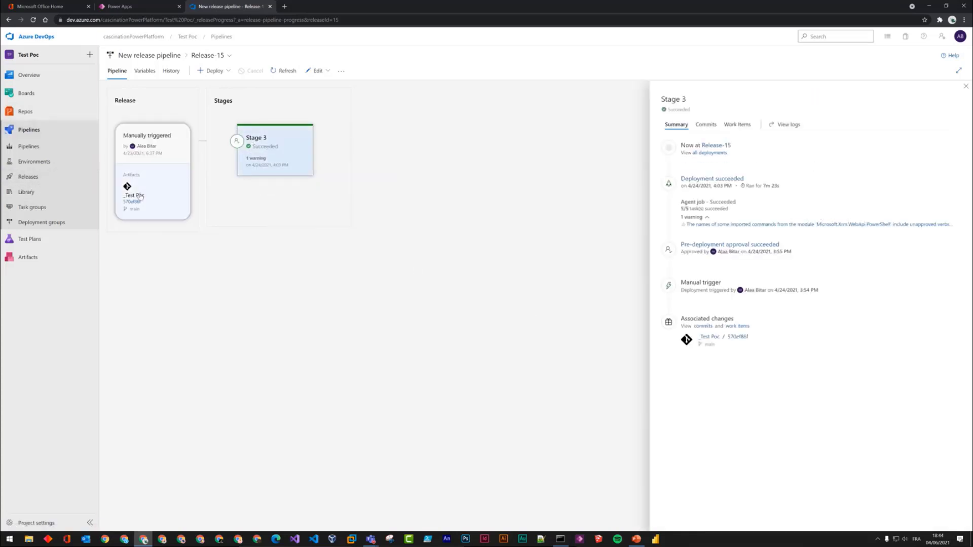
Open New release pipeline for editing and review Stage 3's Power Platform Import Solution task, comparing it with the Power Apps solutions list
{"action": "left_click", "coordinate": [29, 176]}
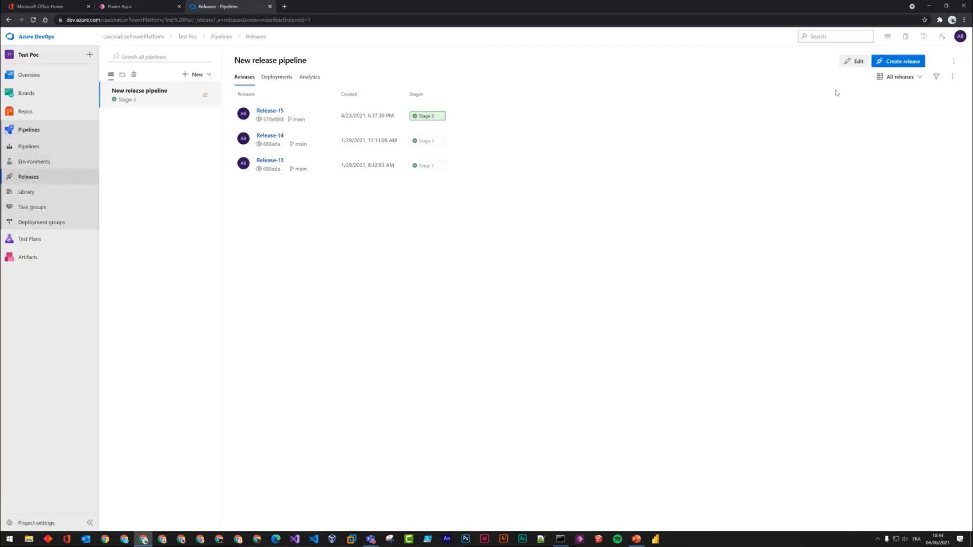
{"action": "left_click", "coordinate": [855, 62]}
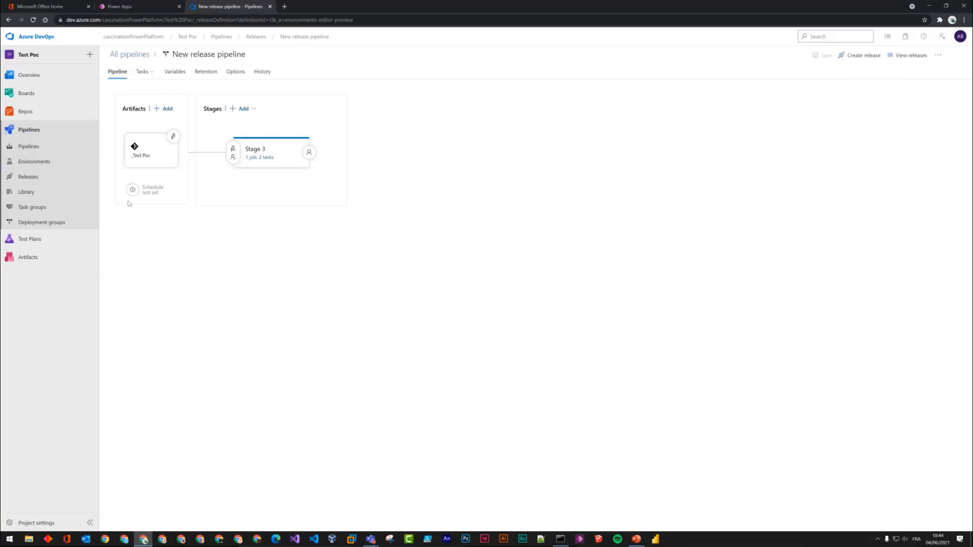
{"action": "left_click", "coordinate": [257, 158]}
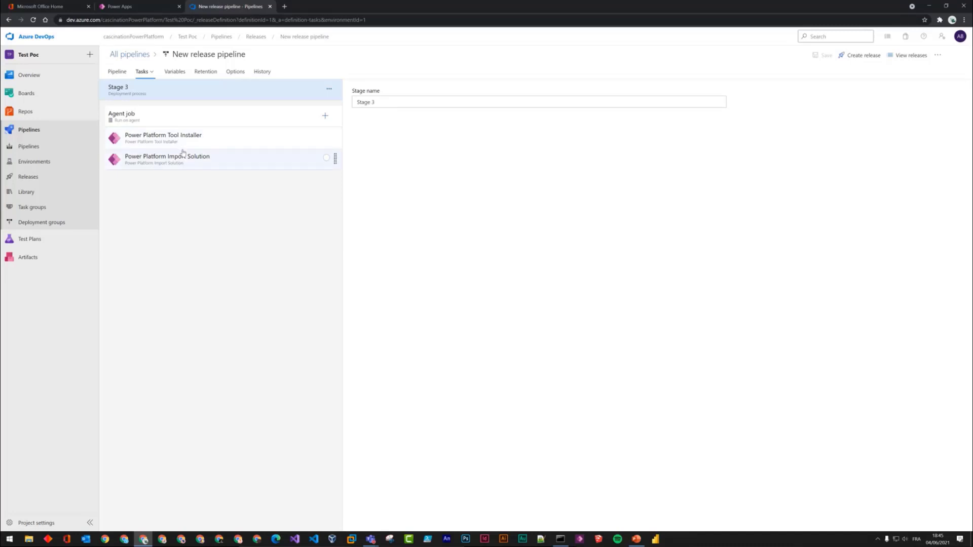
{"action": "left_click", "coordinate": [226, 164]}
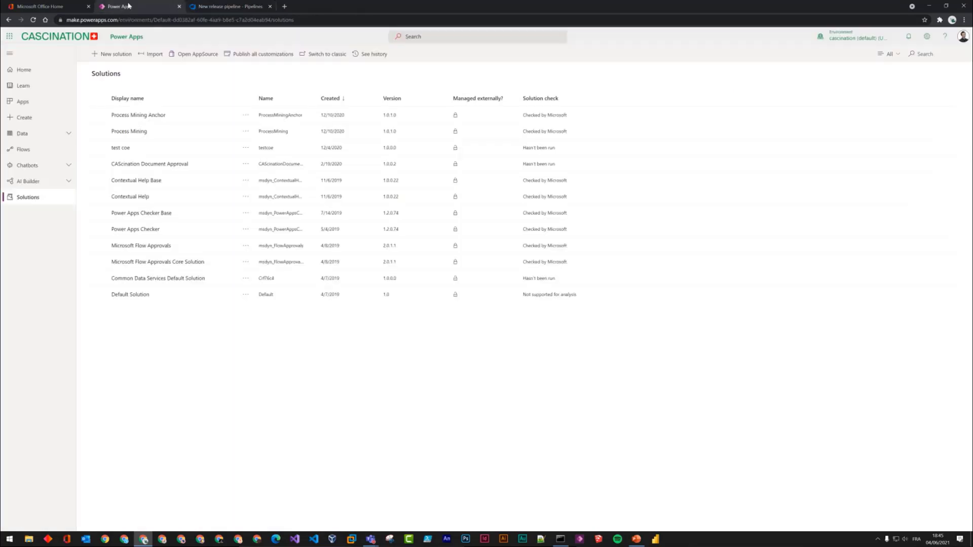
{"action": "left_click", "coordinate": [121, 6]}
{"action": "left_click", "coordinate": [256, 8]}
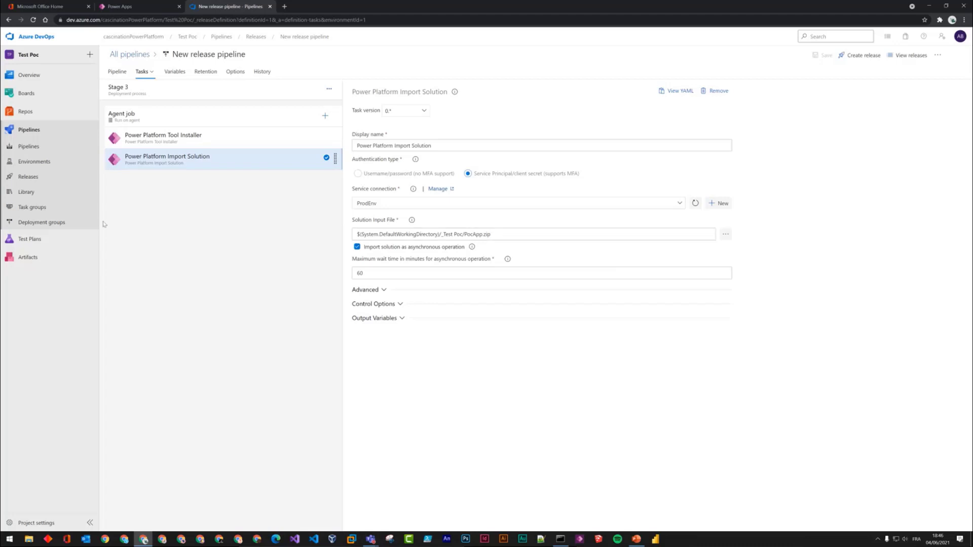
Create a new release from New release pipeline using version 1644c0c7 (solution init) of the _Test Poc artifact
{"action": "left_click", "coordinate": [52, 176]}
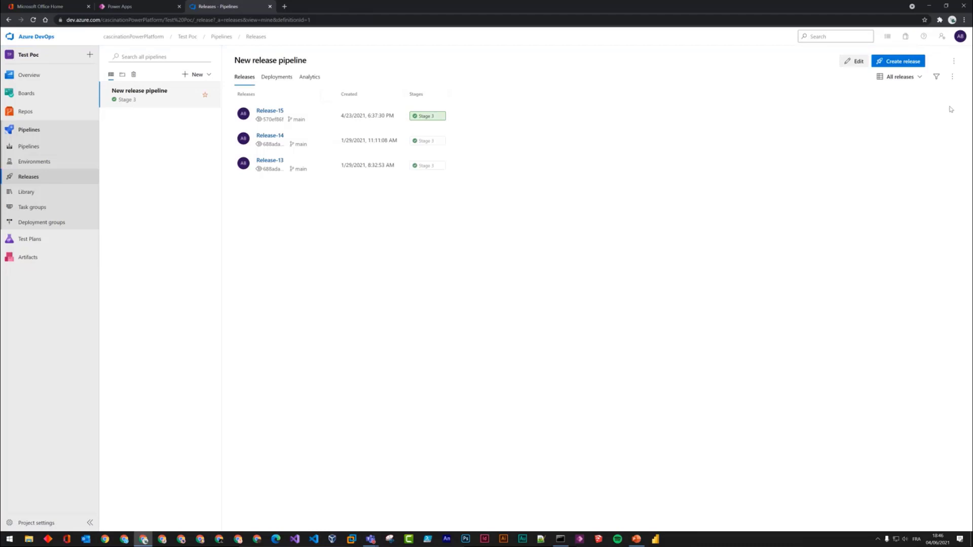
{"action": "left_click", "coordinate": [891, 63]}
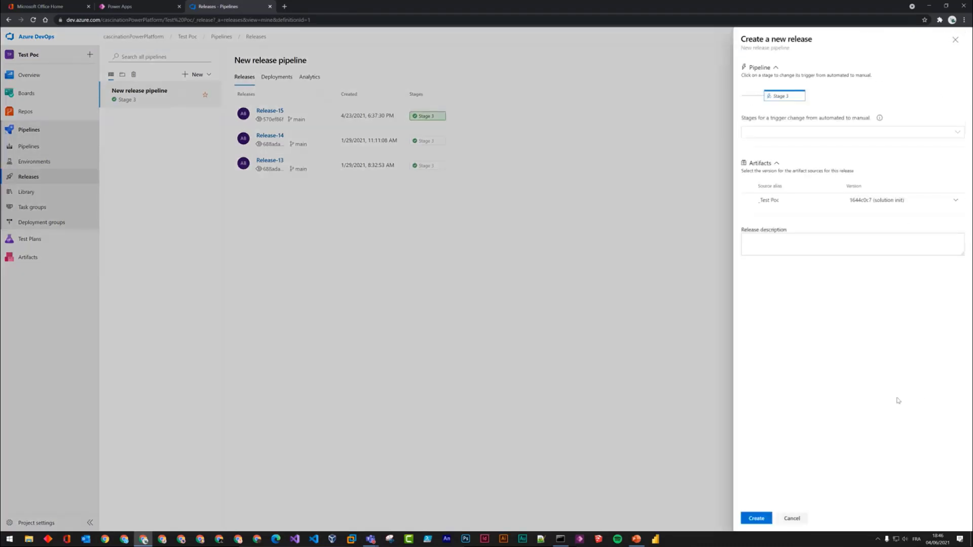
{"action": "left_click", "coordinate": [756, 518]}
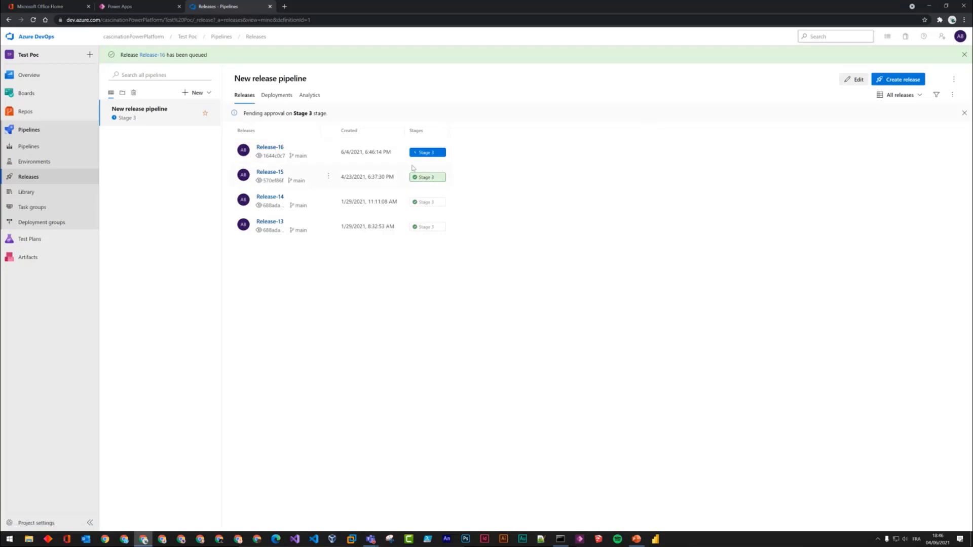
Open Stage 3's pending approval in Release-16 and review its comment field and deferred deployment option, leaving deferral disabled
{"action": "left_click", "coordinate": [270, 148]}
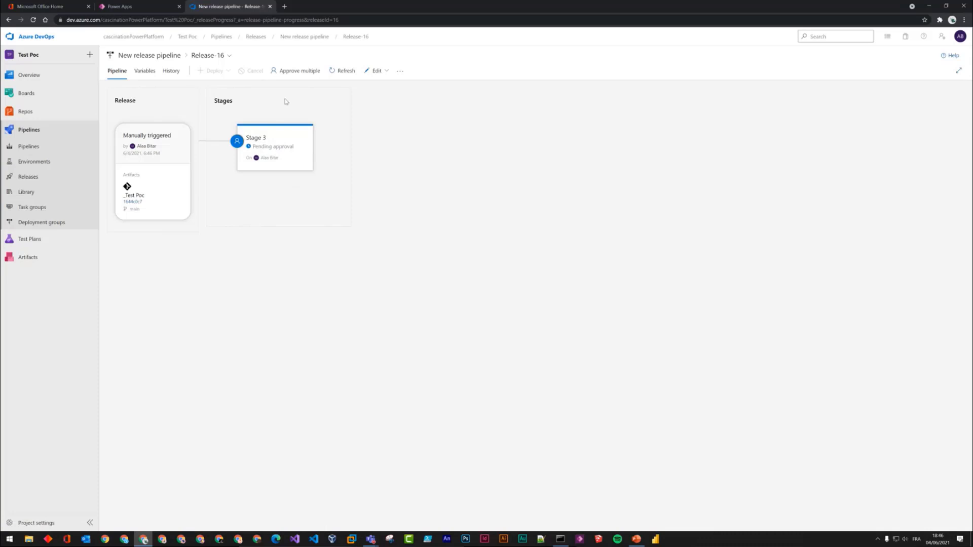
{"action": "mouse_move", "coordinate": [286, 161]}
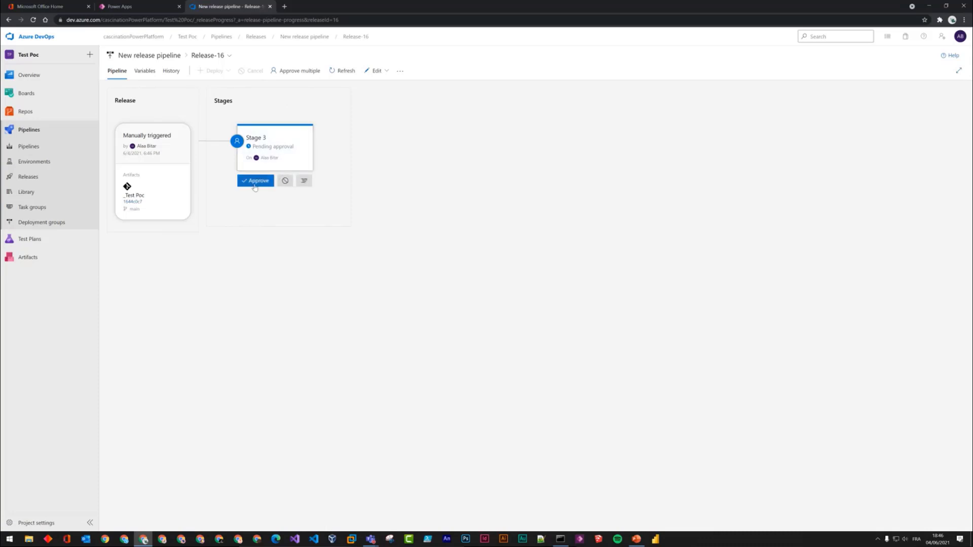
{"action": "left_click", "coordinate": [256, 181]}
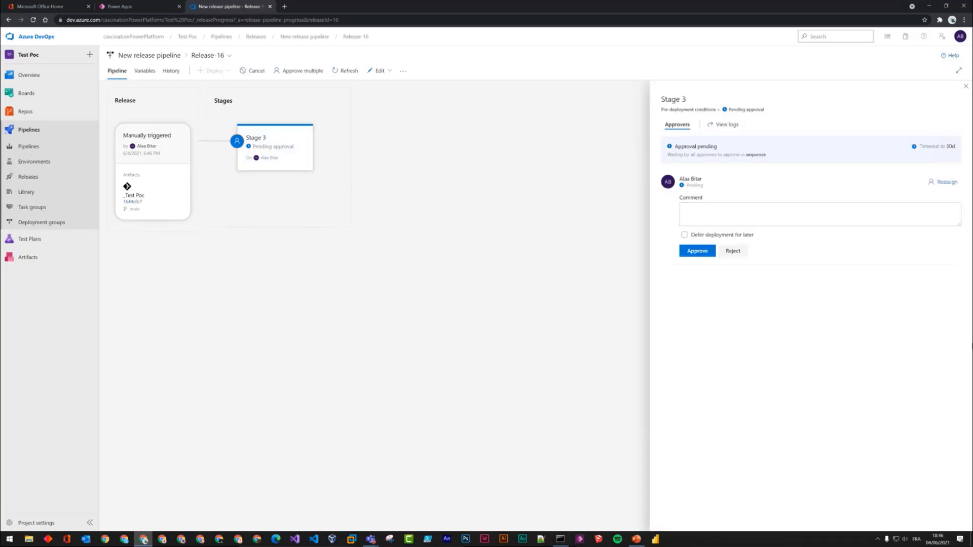
{"action": "right_click", "coordinate": [930, 209]}
{"action": "left_click", "coordinate": [878, 211]}
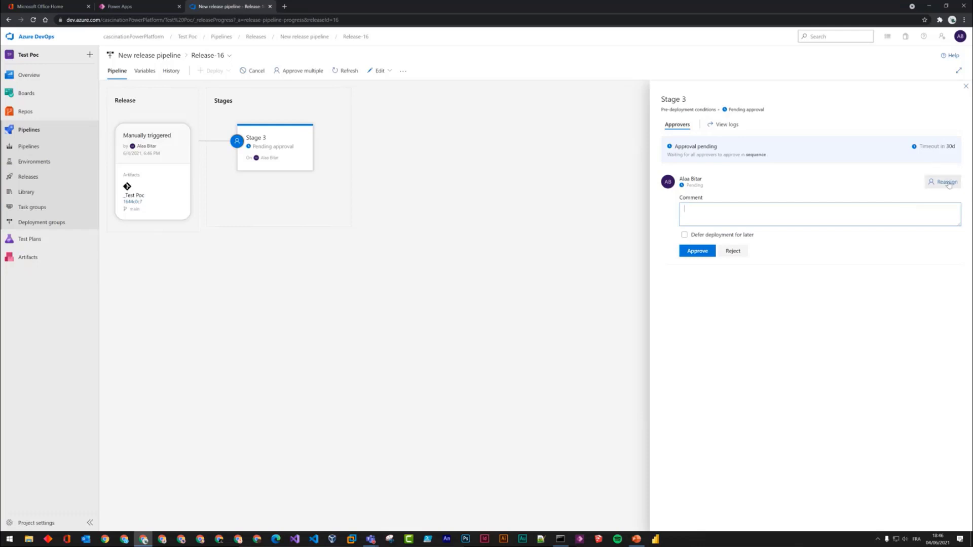
{"action": "left_click", "coordinate": [700, 236]}
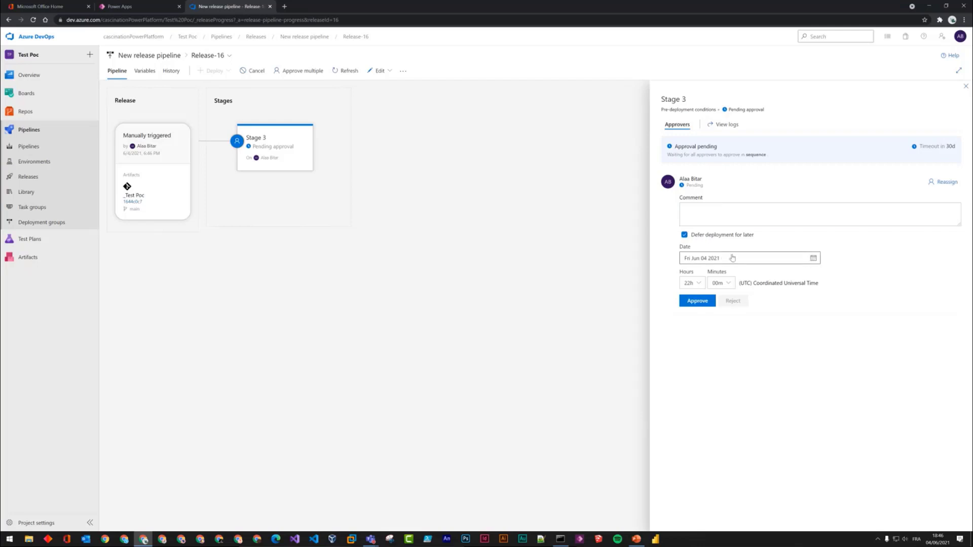
{"action": "left_click", "coordinate": [699, 237]}
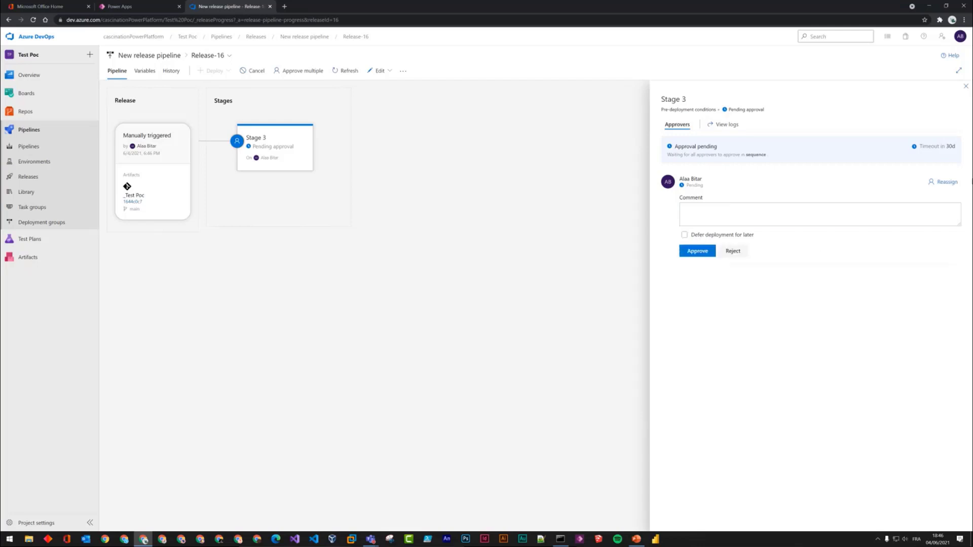
Try to approve Stage 3 of Release-16 with the comment "good to go", checking the Power Apps solutions list before submitting
{"action": "left_click", "coordinate": [794, 210]}
{"action": "type", "text": "good to go"}
{"action": "left_click", "coordinate": [767, 402]}
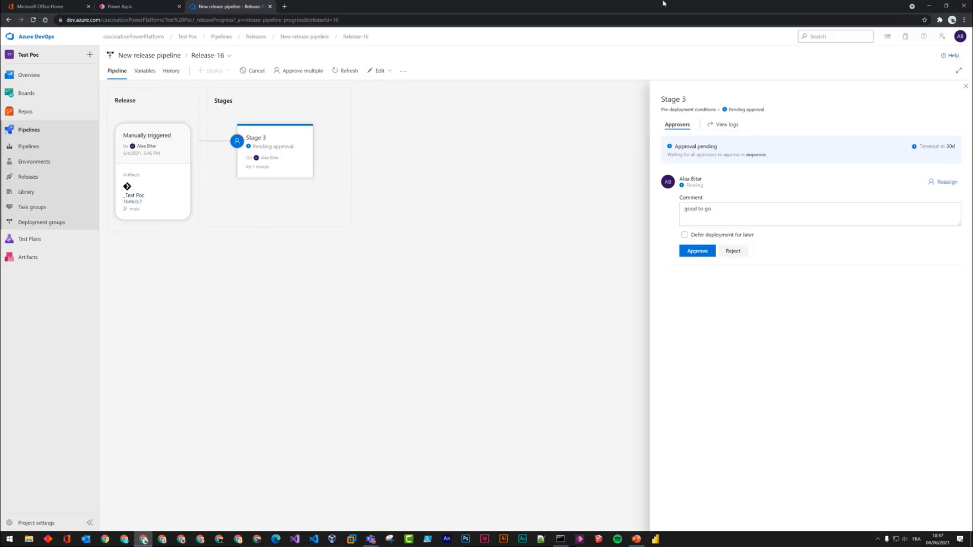
{"action": "left_click", "coordinate": [170, 8]}
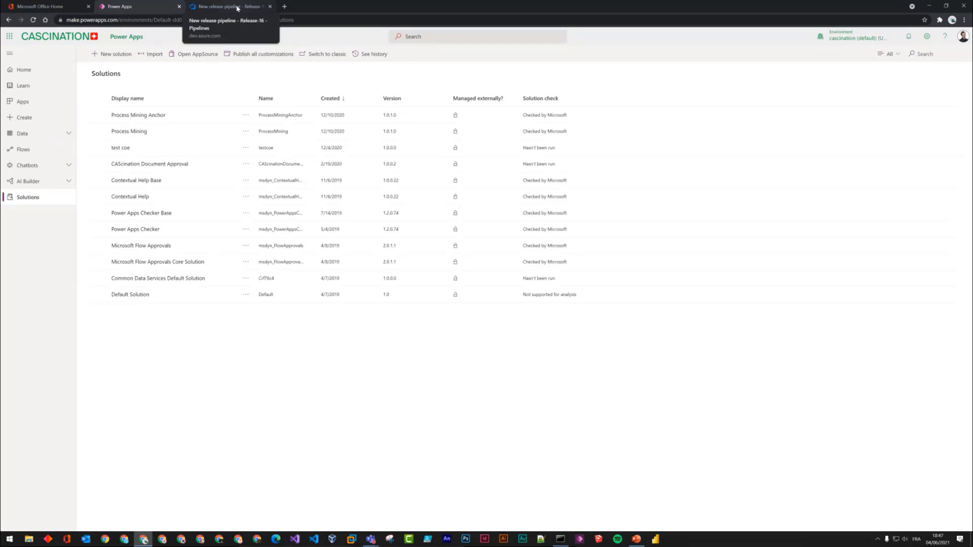
{"action": "left_click", "coordinate": [237, 8]}
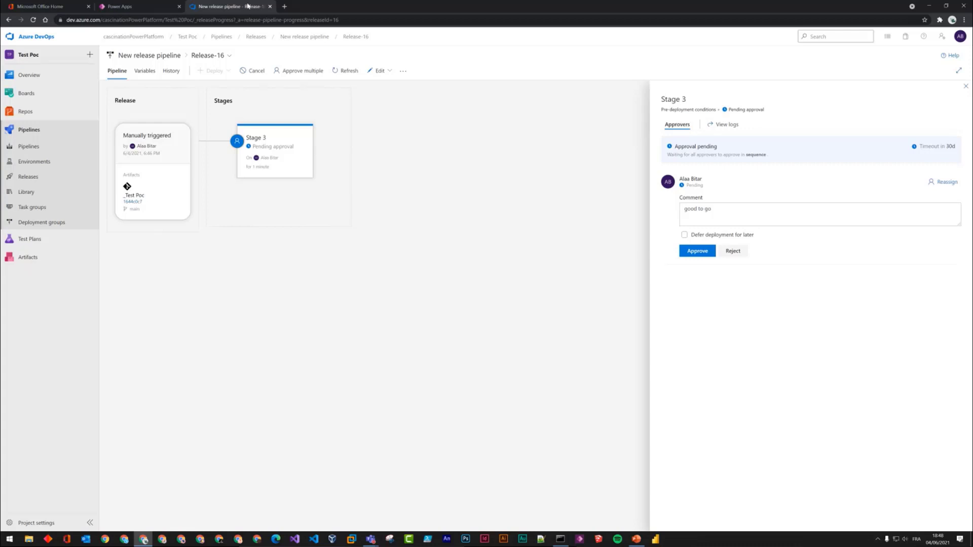
{"action": "left_click", "coordinate": [757, 215]}
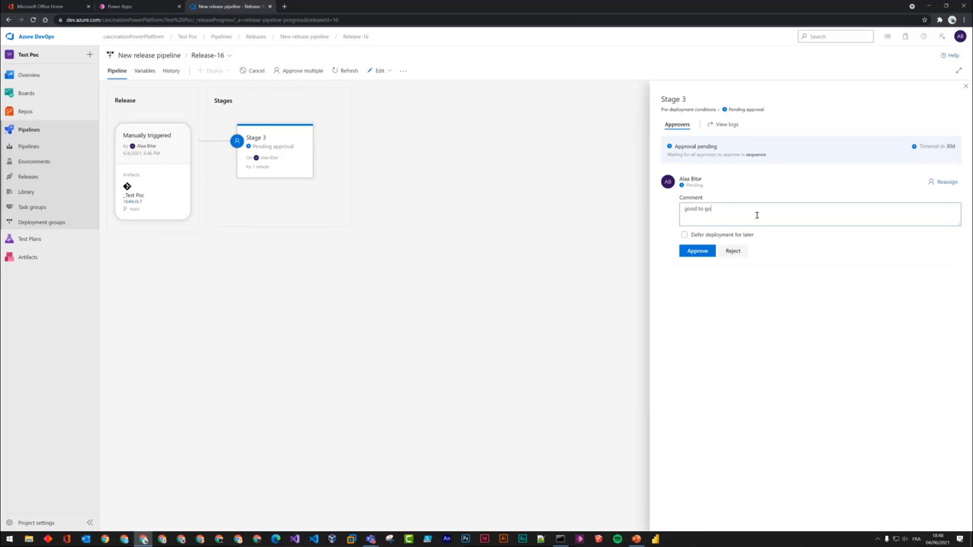
{"action": "left_click", "coordinate": [711, 252]}
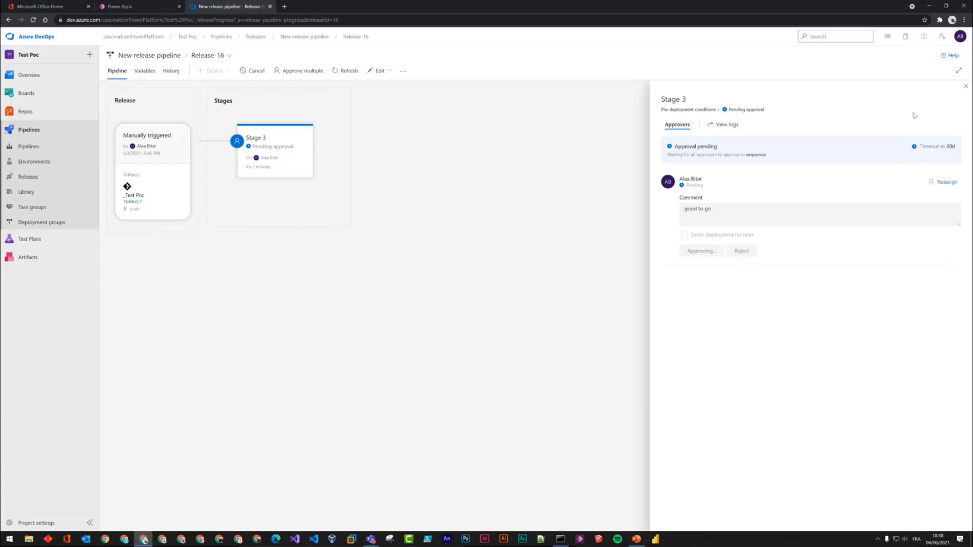
{"action": "left_click", "coordinate": [967, 87]}
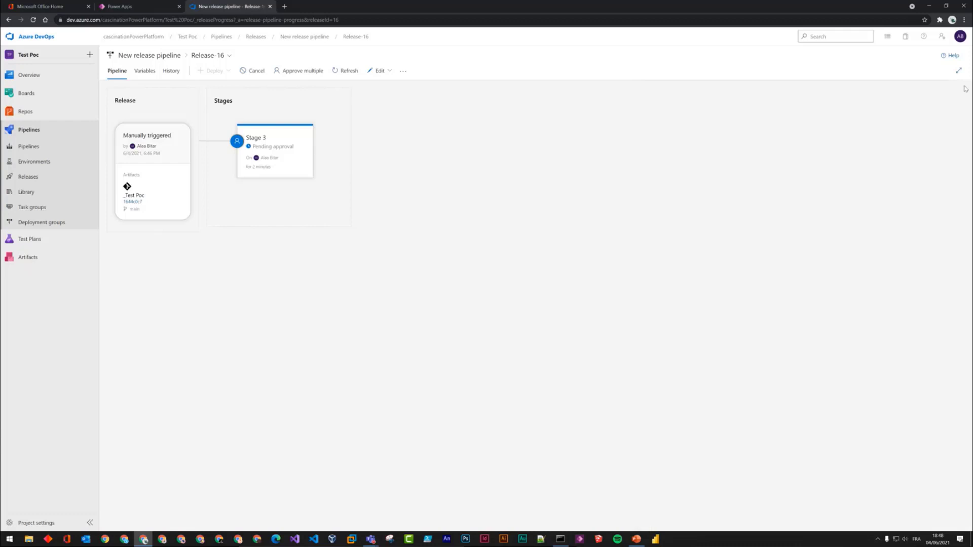
{"action": "left_click", "coordinate": [291, 151]}
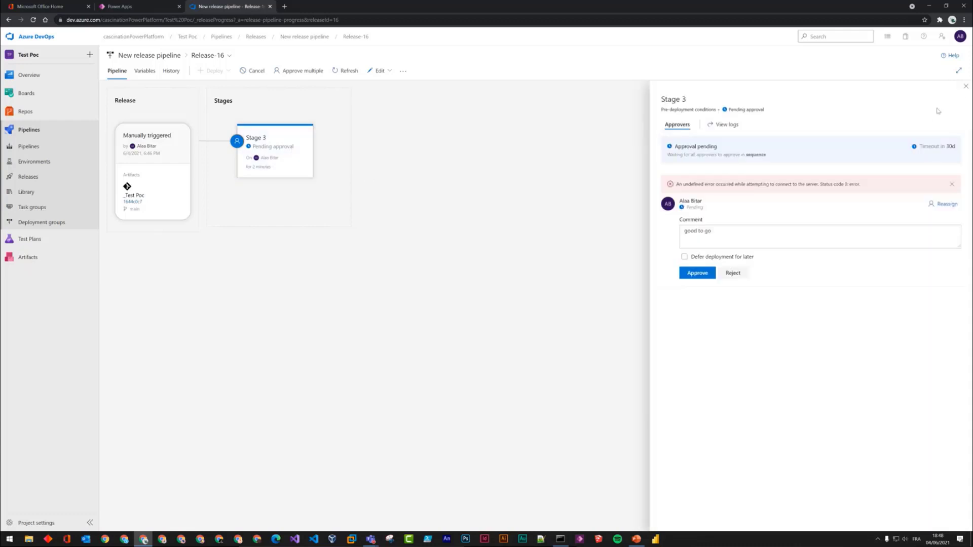
{"action": "left_click", "coordinate": [964, 89]}
Open run #90 of the Test Poc-CI pipeline and examine the Agent job 1 task progress and logs
{"action": "left_click", "coordinate": [40, 131]}
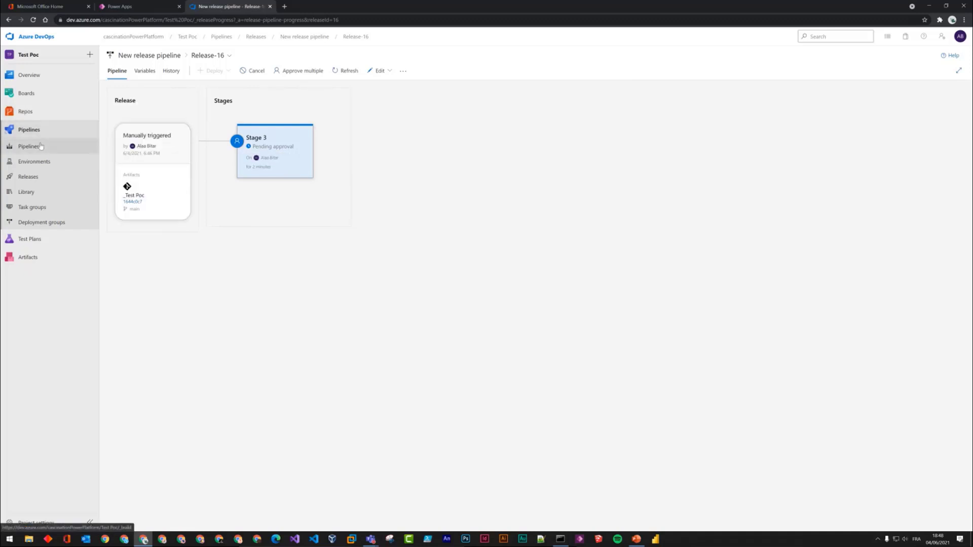
{"action": "left_click", "coordinate": [148, 142]}
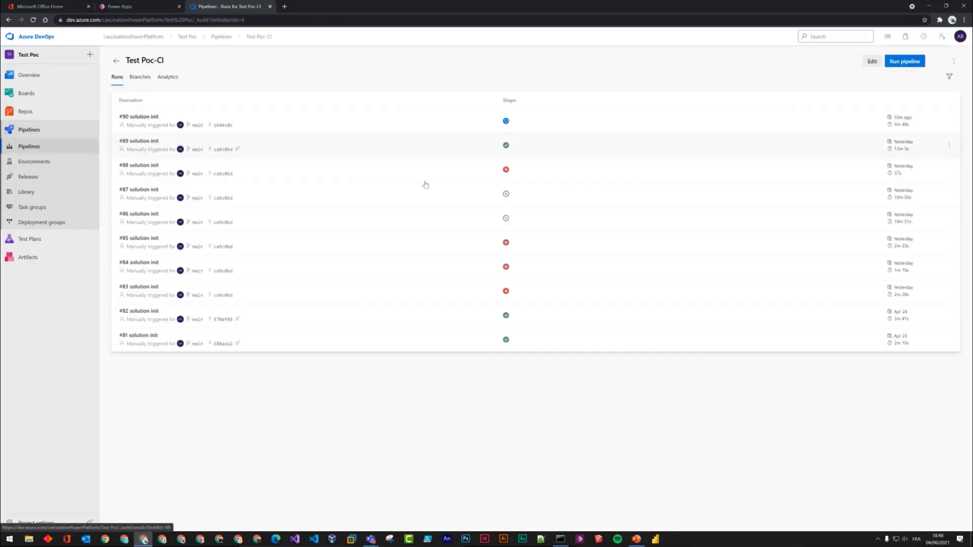
{"action": "left_click", "coordinate": [152, 120]}
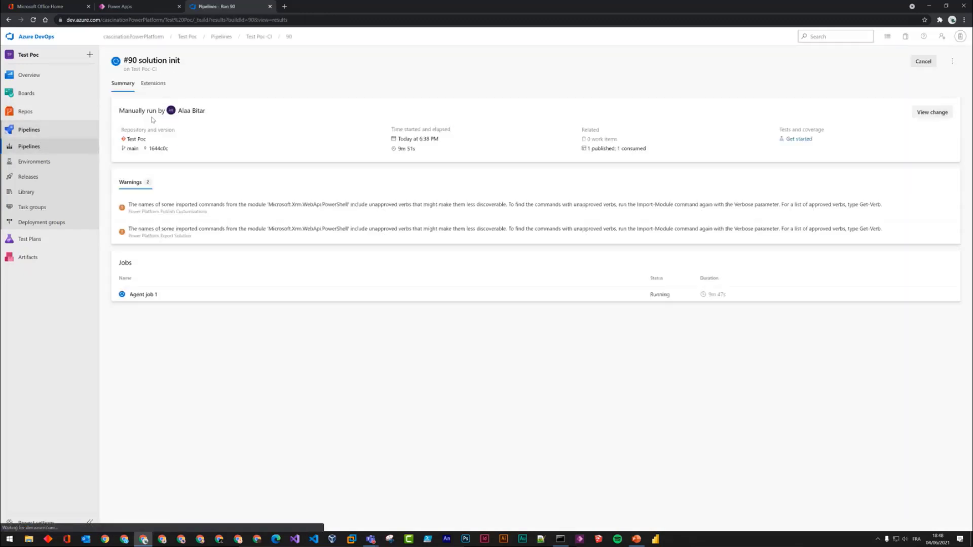
{"action": "left_click", "coordinate": [178, 298]}
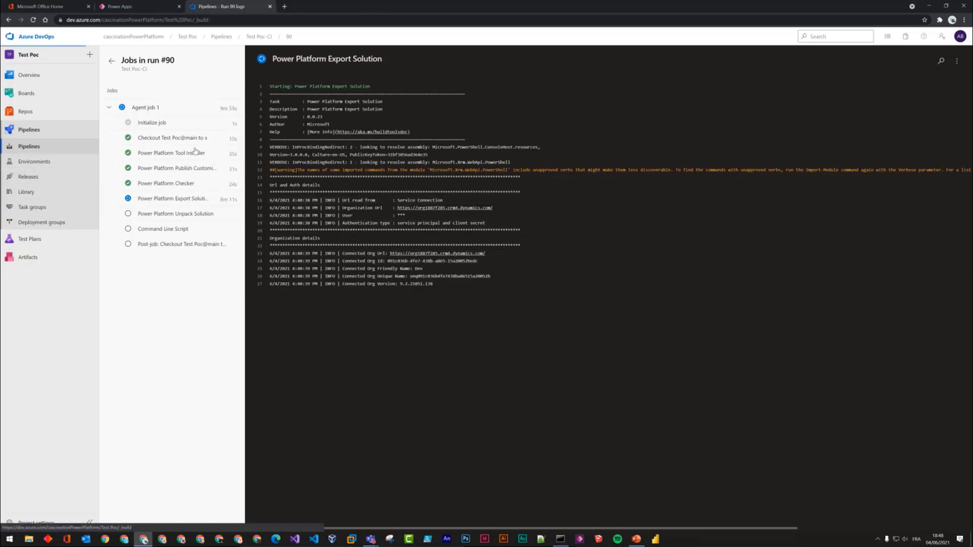
Open Test Poc-CI for editing and review the Power Platform Export Solution task's settings and available service connections
{"action": "left_click", "coordinate": [30, 147]}
{"action": "left_click", "coordinate": [164, 141]}
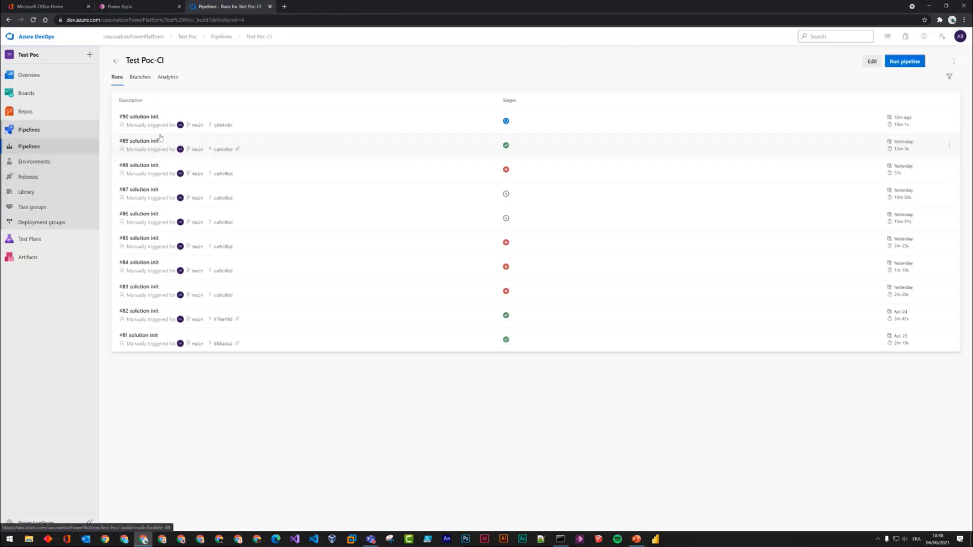
{"action": "left_click", "coordinate": [872, 61]}
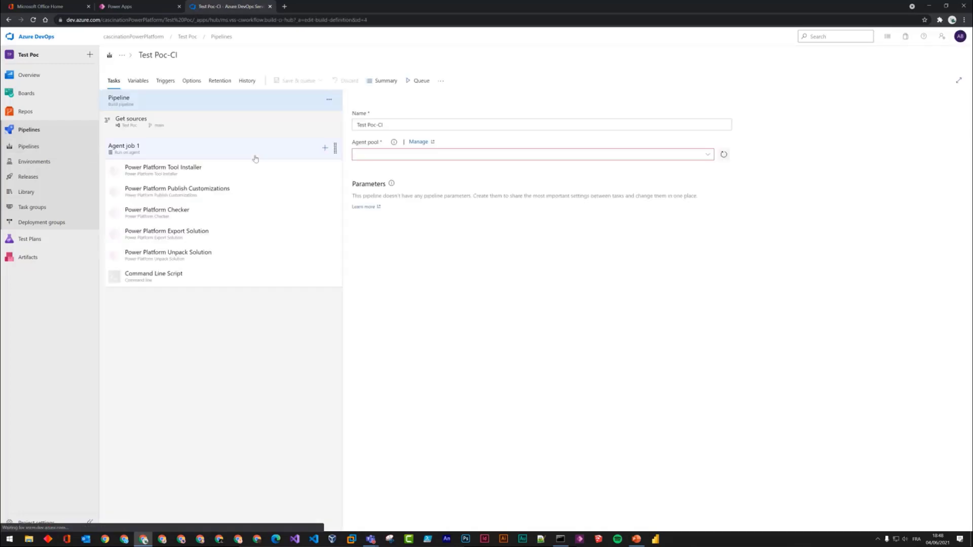
{"action": "left_click", "coordinate": [202, 232]}
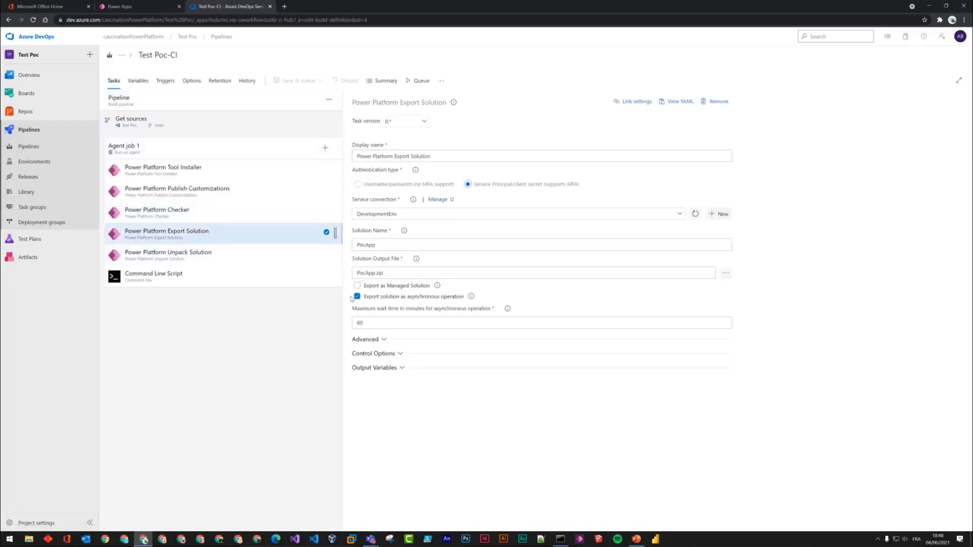
{"action": "left_click", "coordinate": [680, 215]}
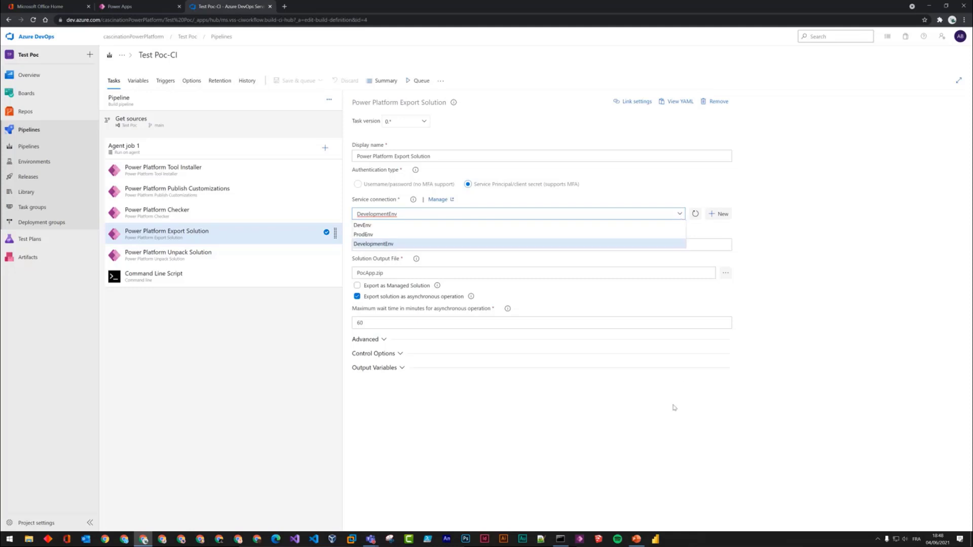
{"action": "left_click", "coordinate": [541, 419]}
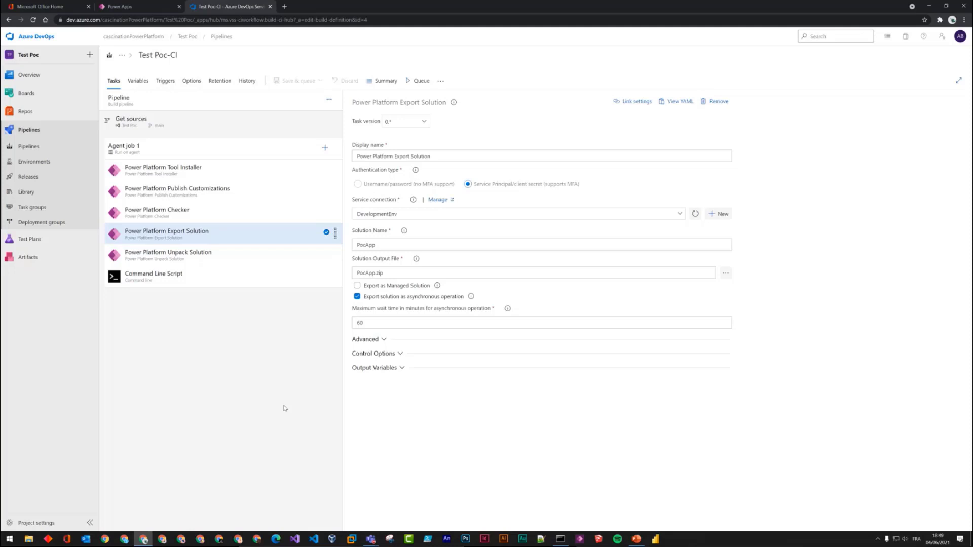
Switch to the PowerPoint presentation, start the slide show from the Demo Time slide and advance to the Thank You slide
{"action": "left_click", "coordinate": [635, 541]}
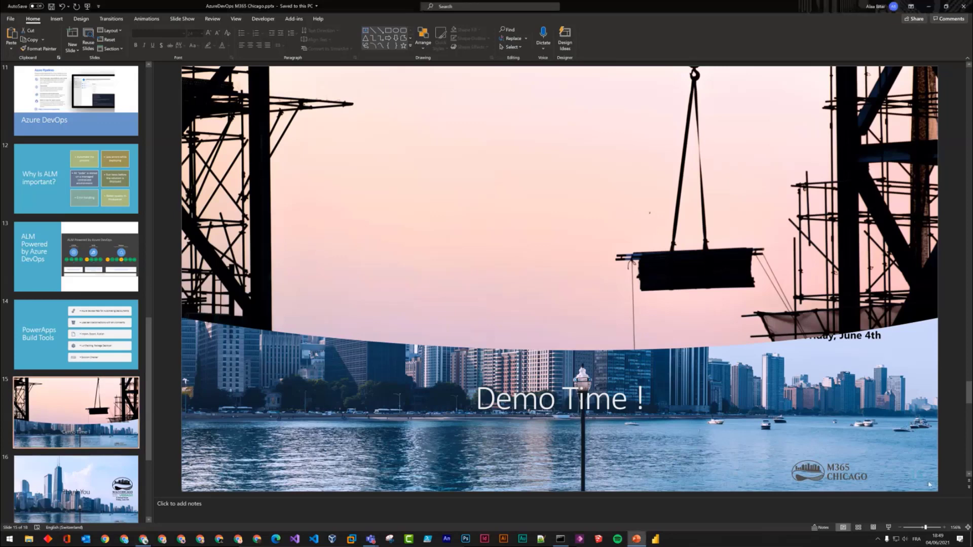
{"action": "left_click", "coordinate": [890, 528]}
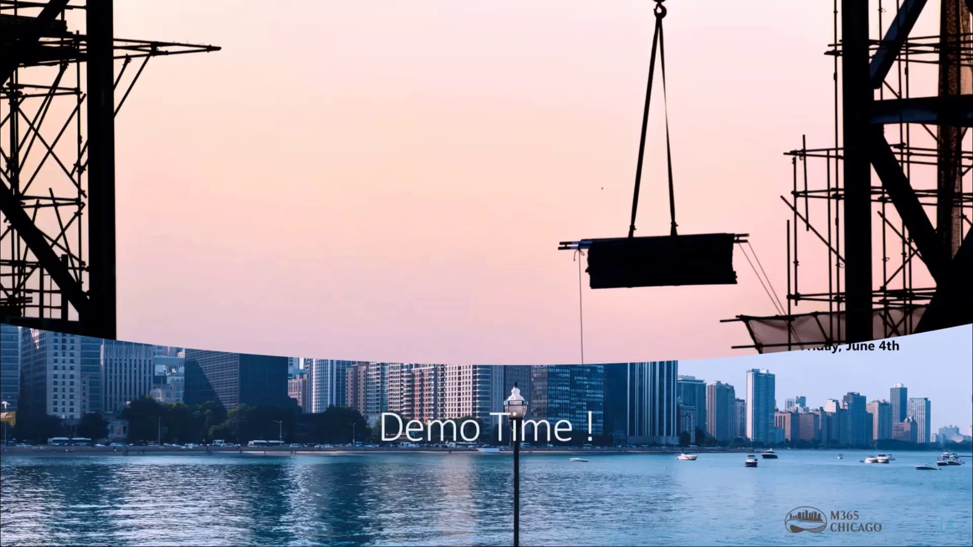
{"action": "key", "text": "Right"}
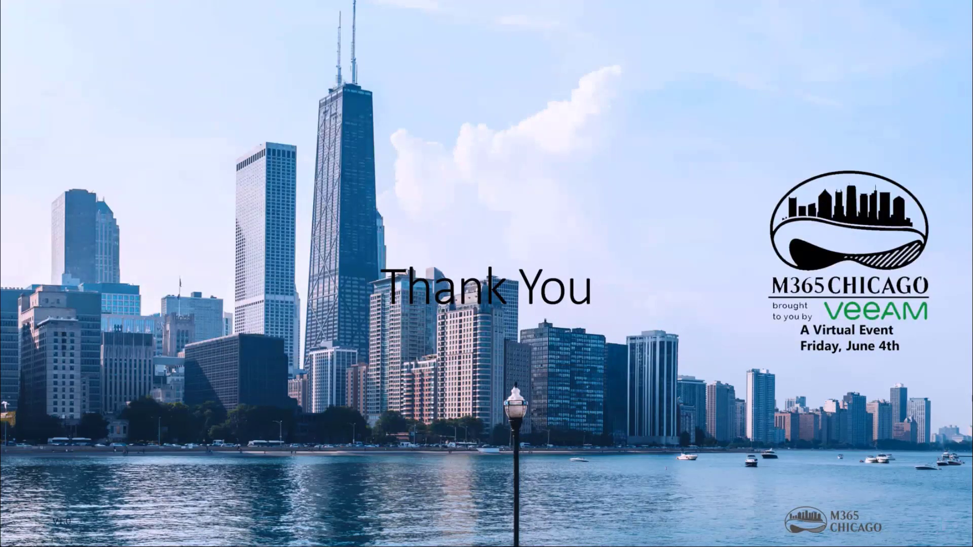